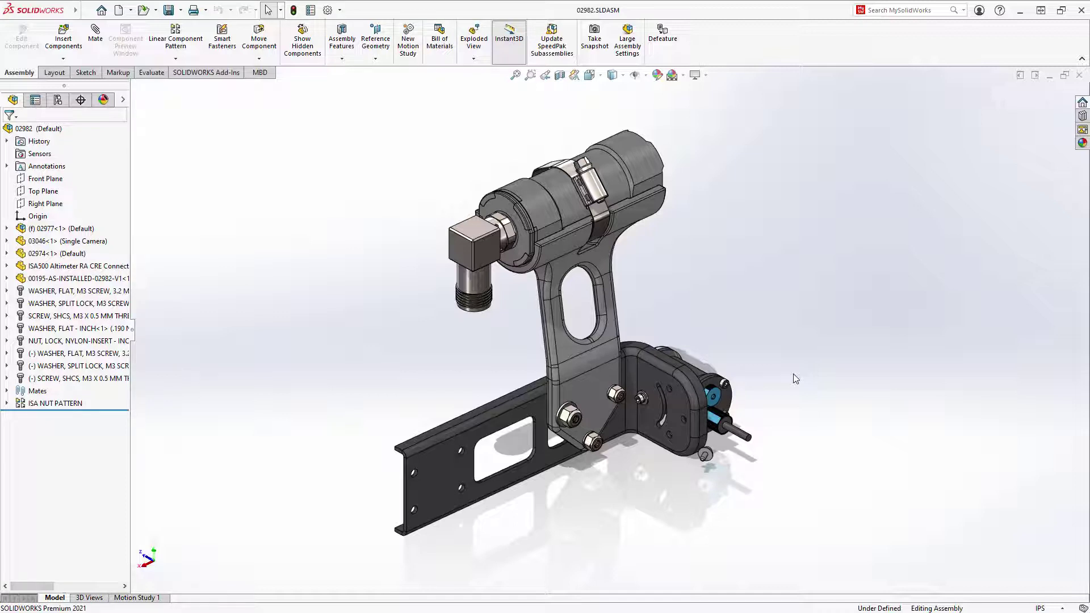
# Step: Add a coincident mate between the loose M3 flat washer's face and the slotted flange face of the bracket
pyautogui.press('z')
pyautogui.moveTo(772, 332); pyautogui.dragTo(532, 505)
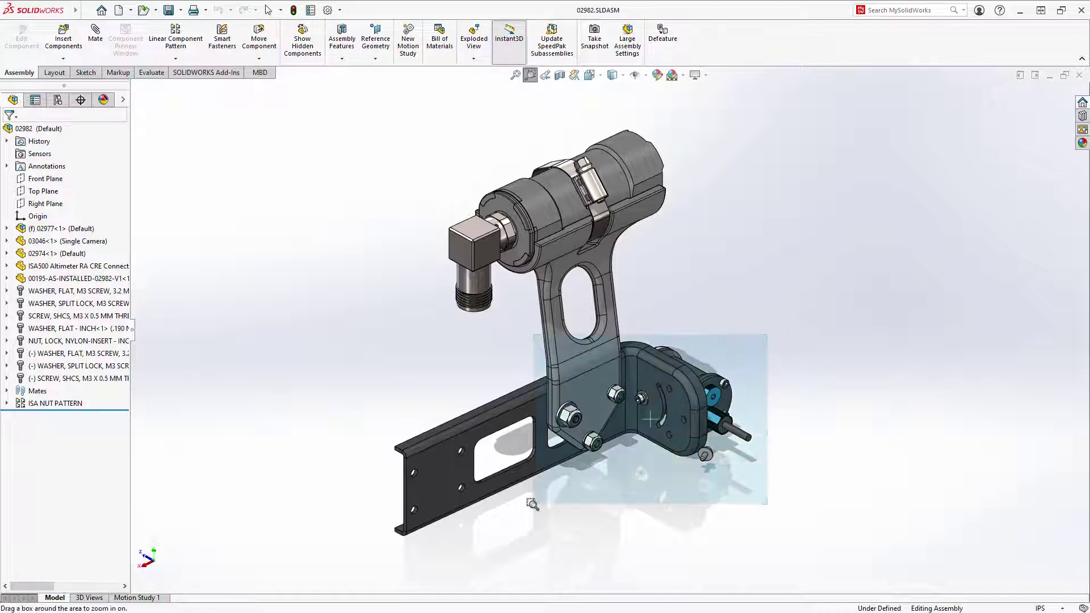
pyautogui.press('Escape')
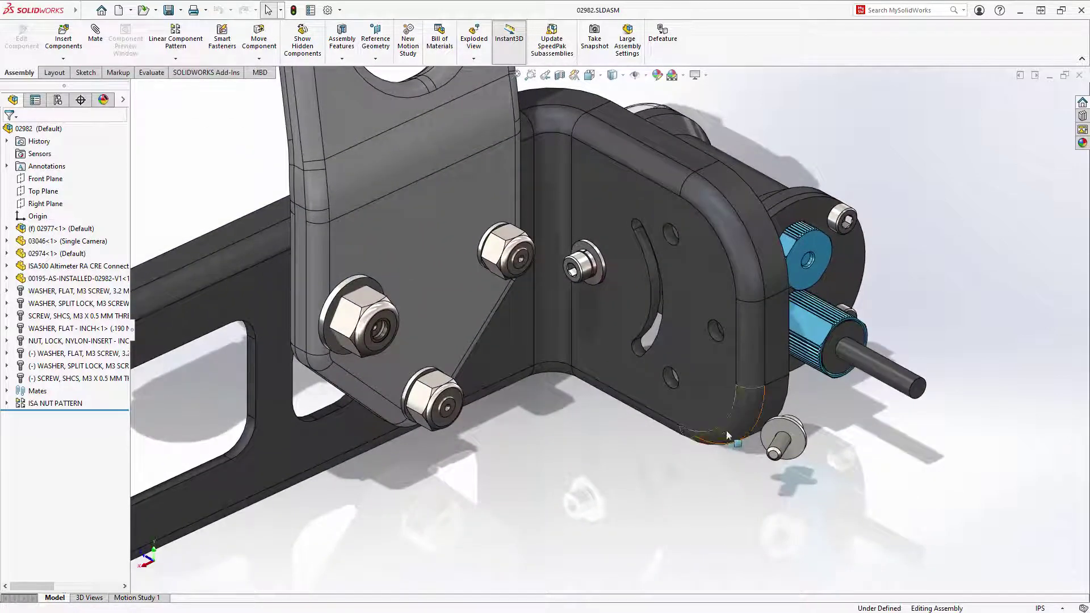
pyautogui.click(782, 427)
pyautogui.keyDown('ctrl'); pyautogui.click(725, 398); pyautogui.keyUp('ctrl')
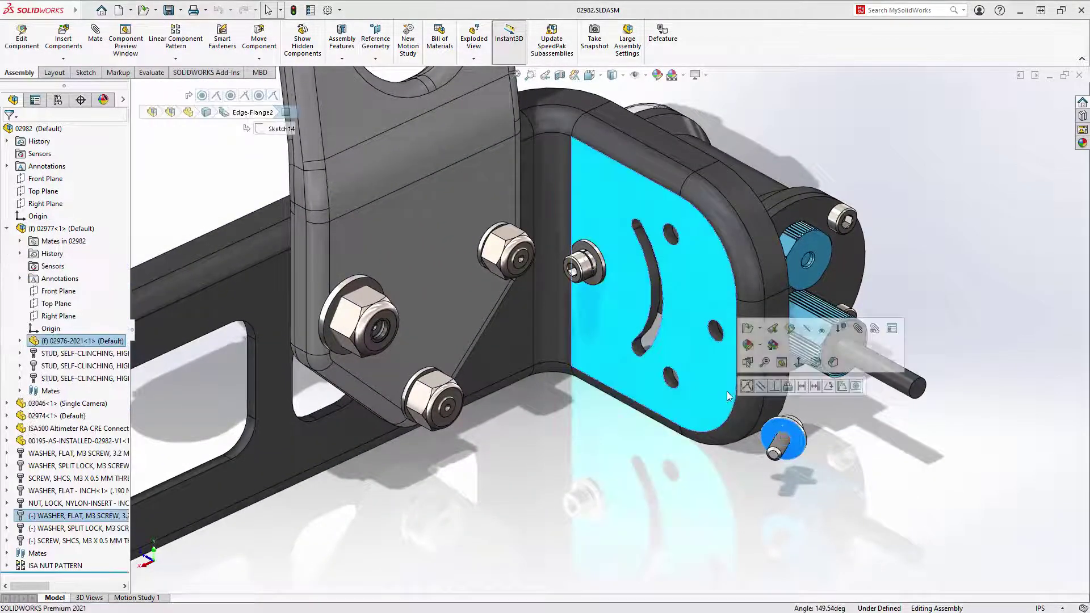
pyautogui.click(858, 330)
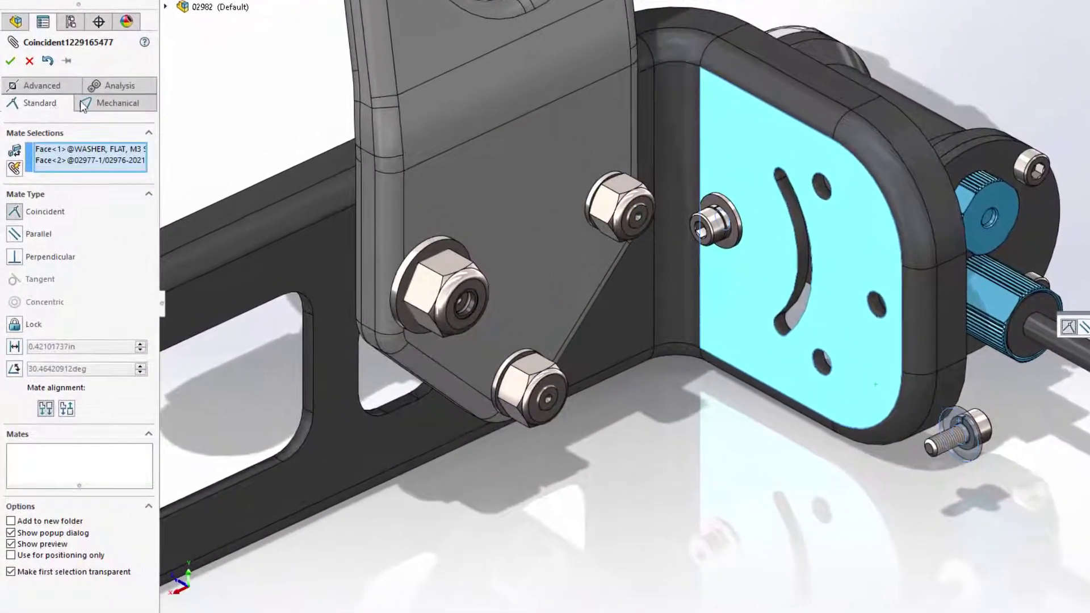
pyautogui.click(85, 103)
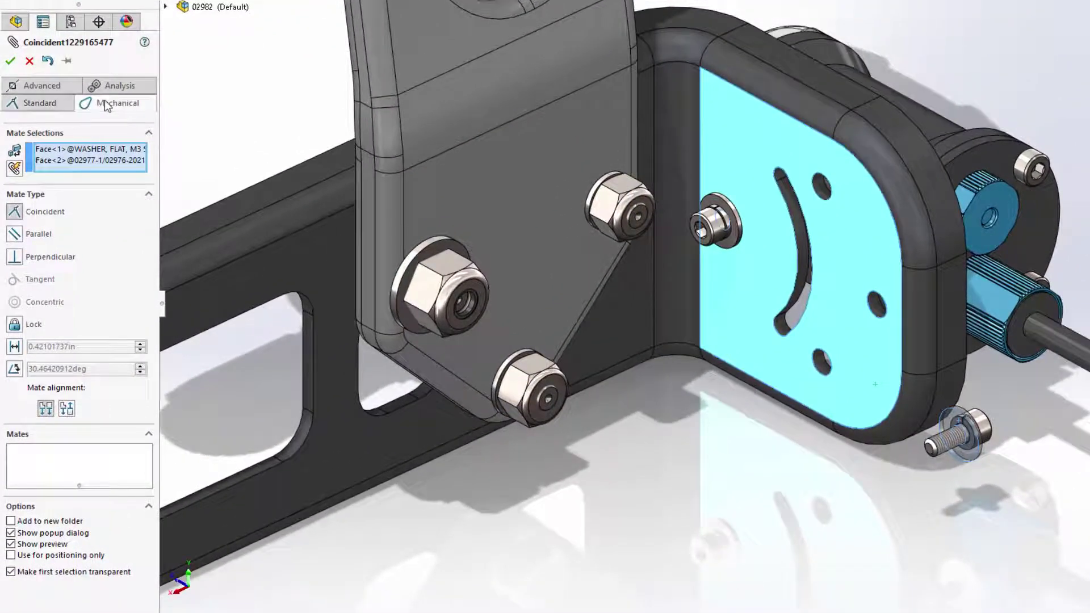
pyautogui.click(52, 85)
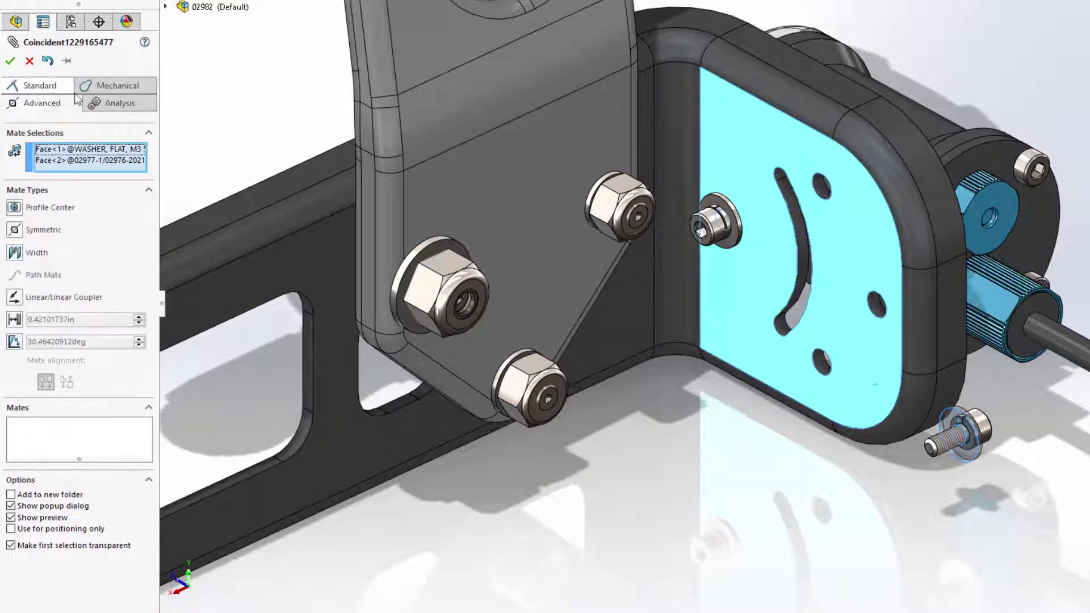
pyautogui.click(120, 105)
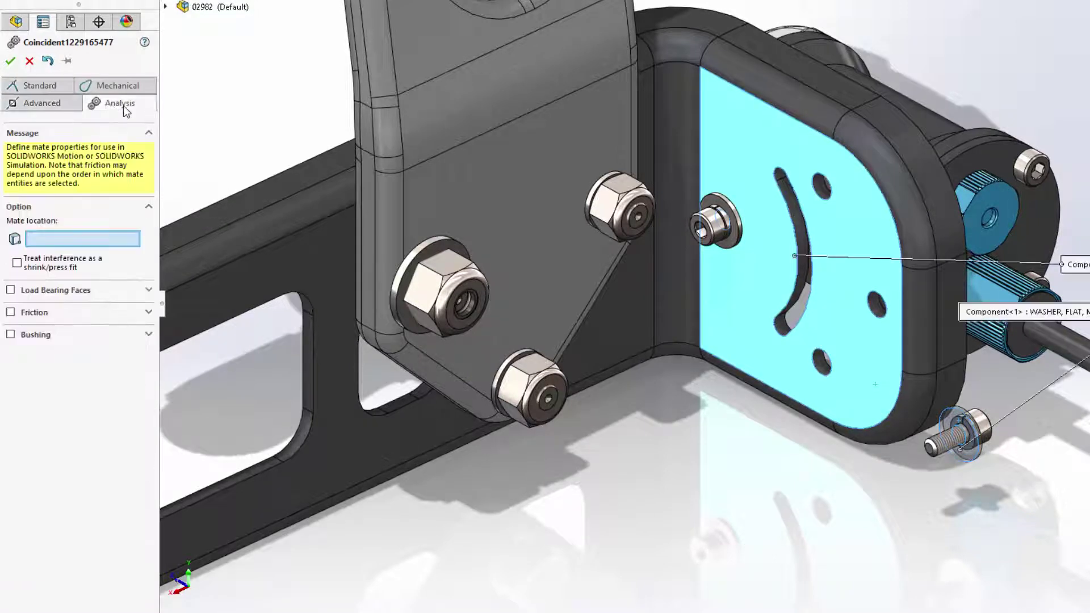
pyautogui.click(45, 85)
pyautogui.click(10, 60)
pyautogui.click(10, 60)
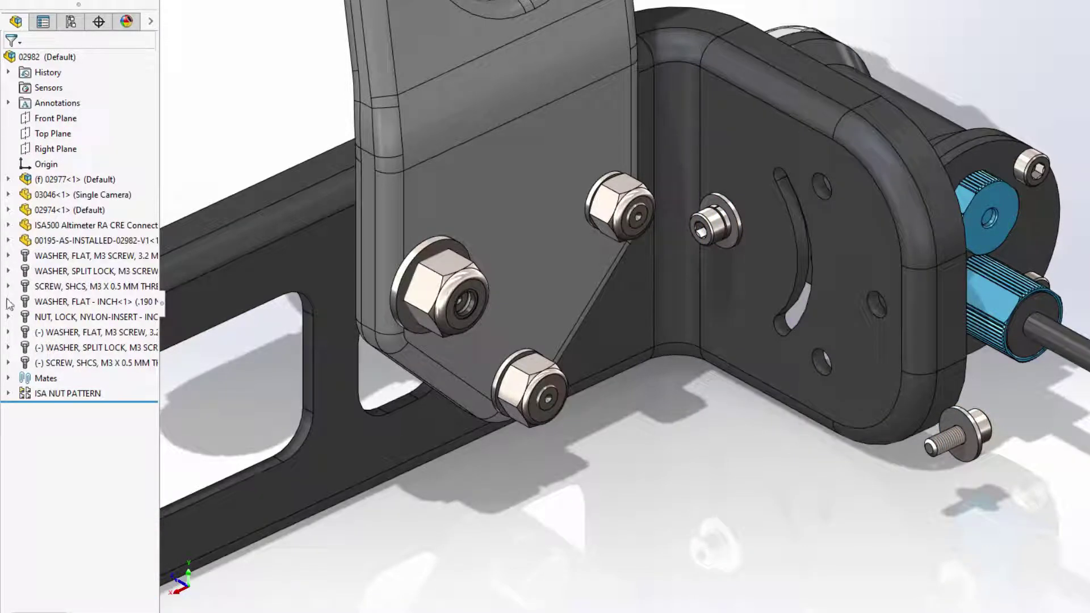
# Step: Try to flip the alignment of the loose washer's coincident mate with the bracket flange, declining automatic changes to other mate alignments
pyautogui.click(8, 334)
pyautogui.click(23, 348)
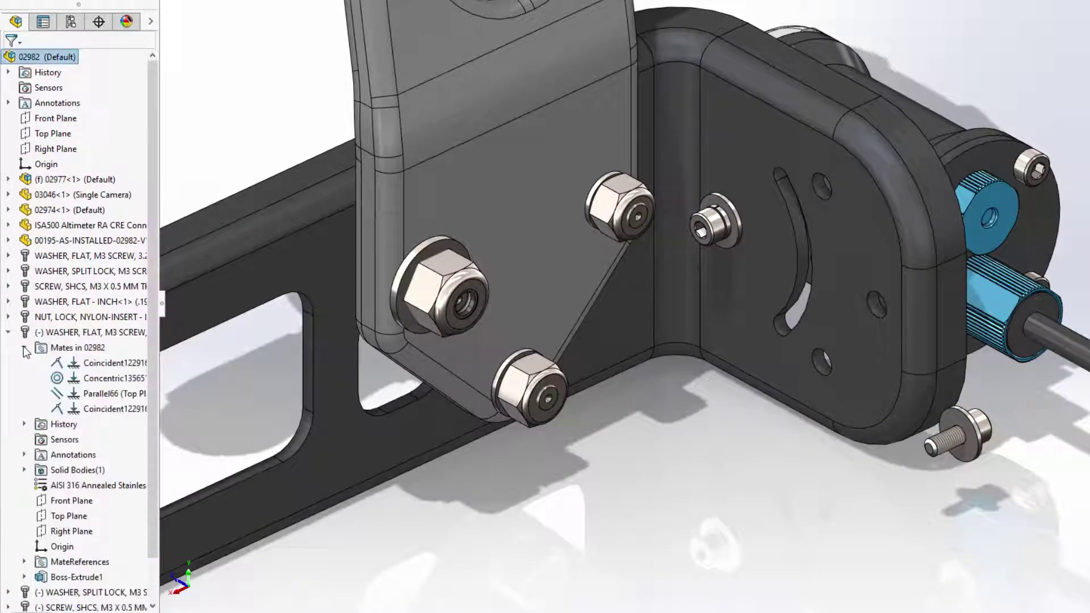
pyautogui.rightClick(101, 412)
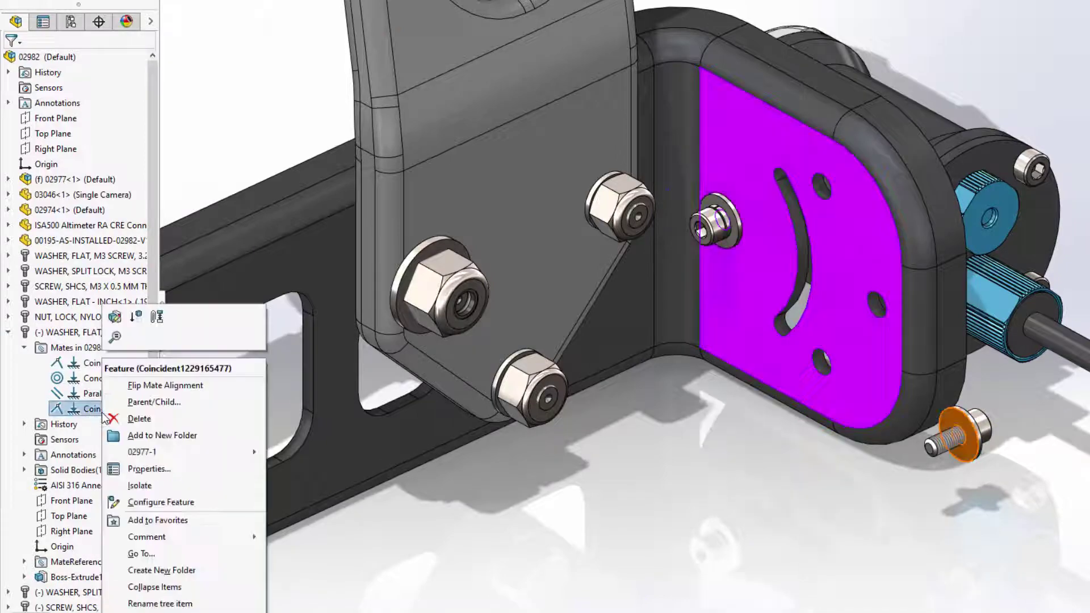
pyautogui.click(158, 387)
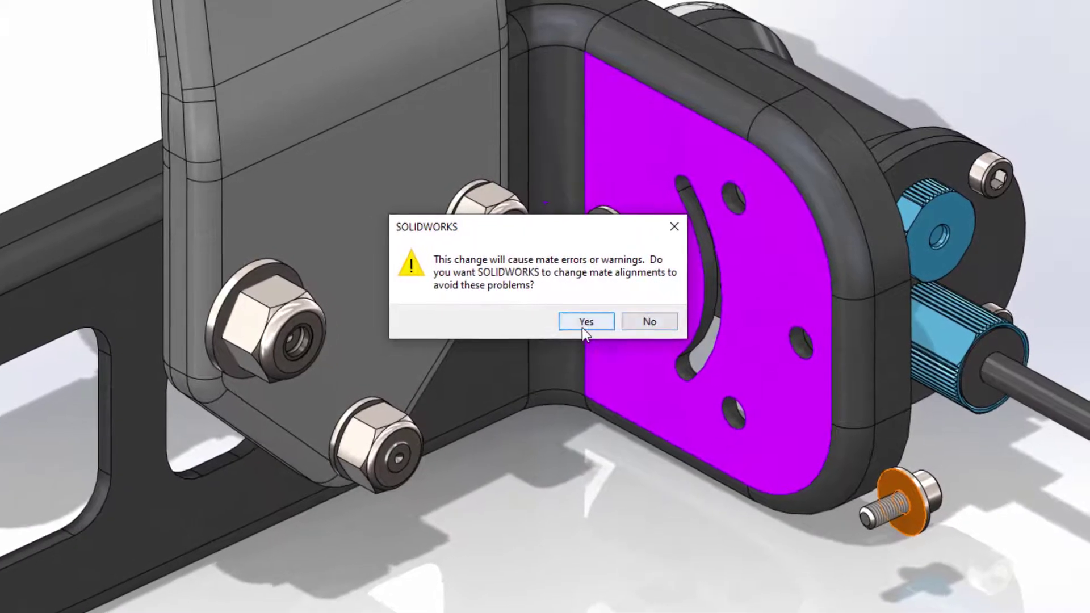
pyautogui.click(653, 327)
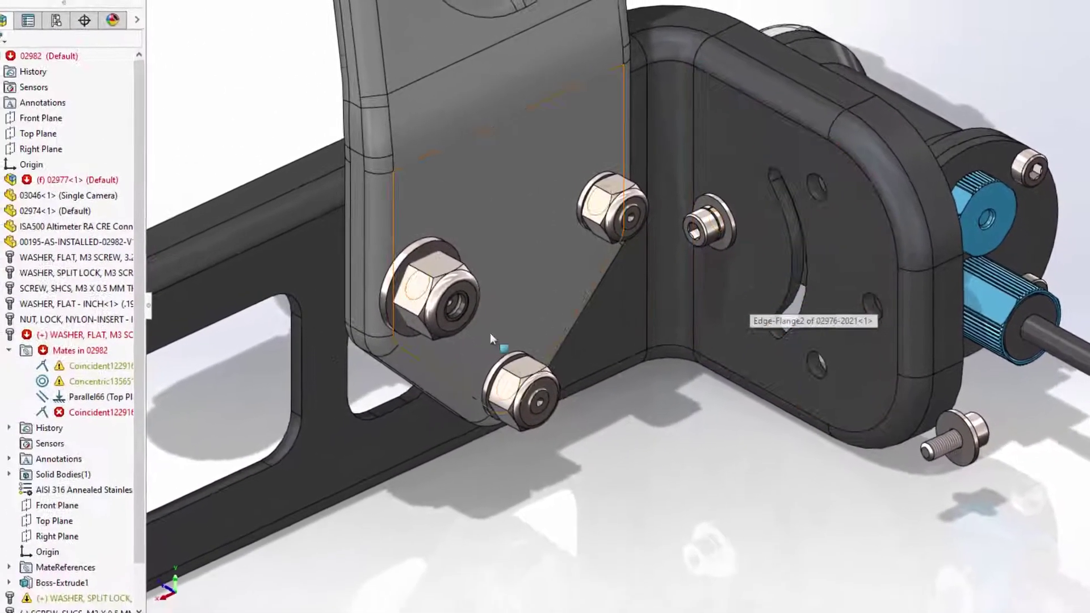
pyautogui.moveTo(117, 368)
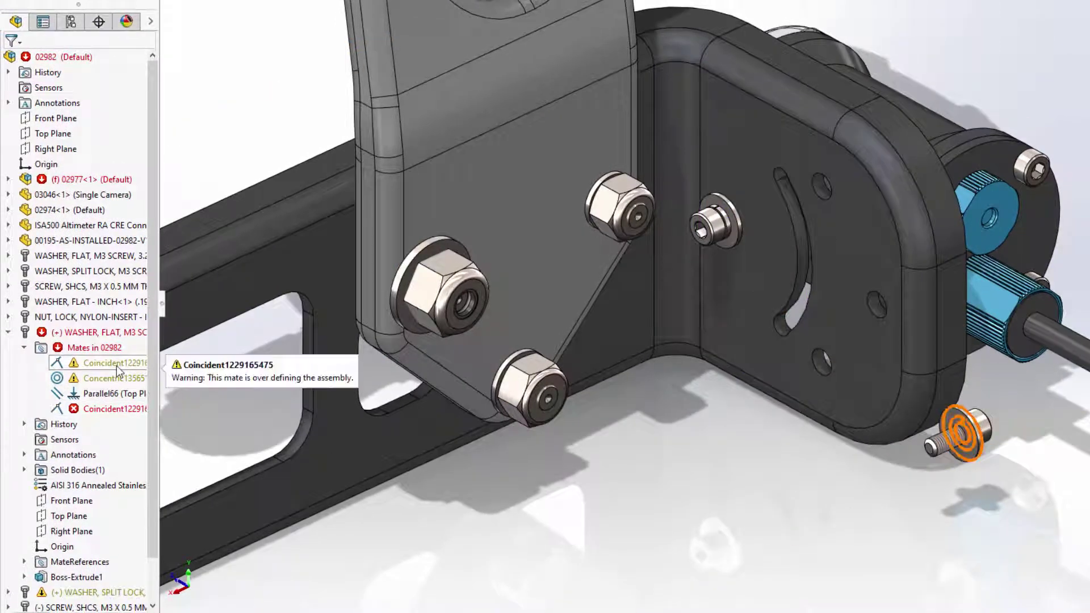
pyautogui.hotkey('ctrl', 'q')
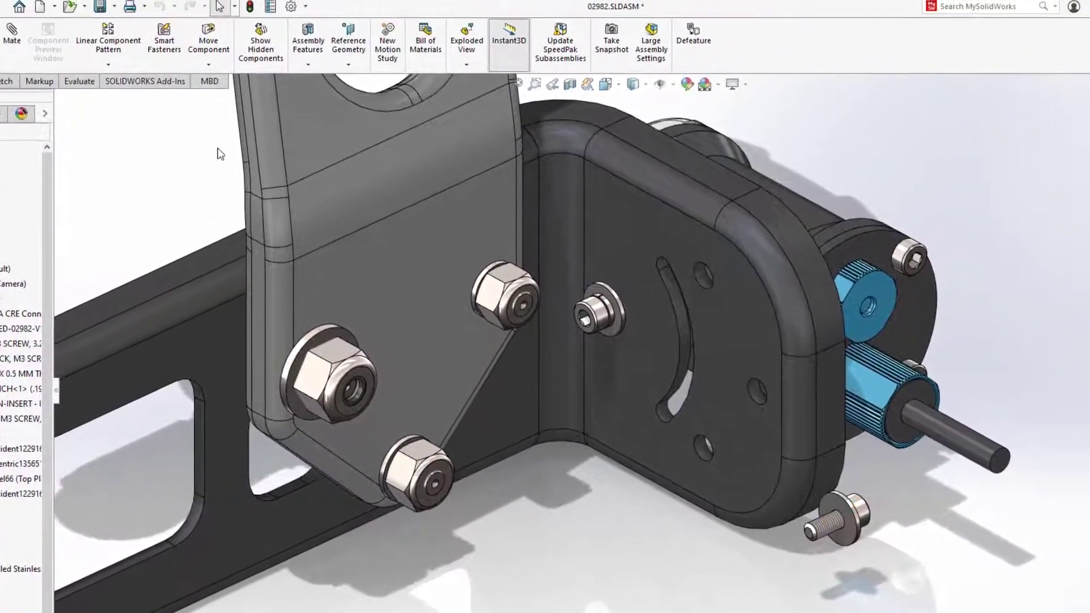
# Step: Set the assembly option for changing mate alignments on edit to Always, and flip the washer's coincident mate with the bracket flange
pyautogui.click(284, 12)
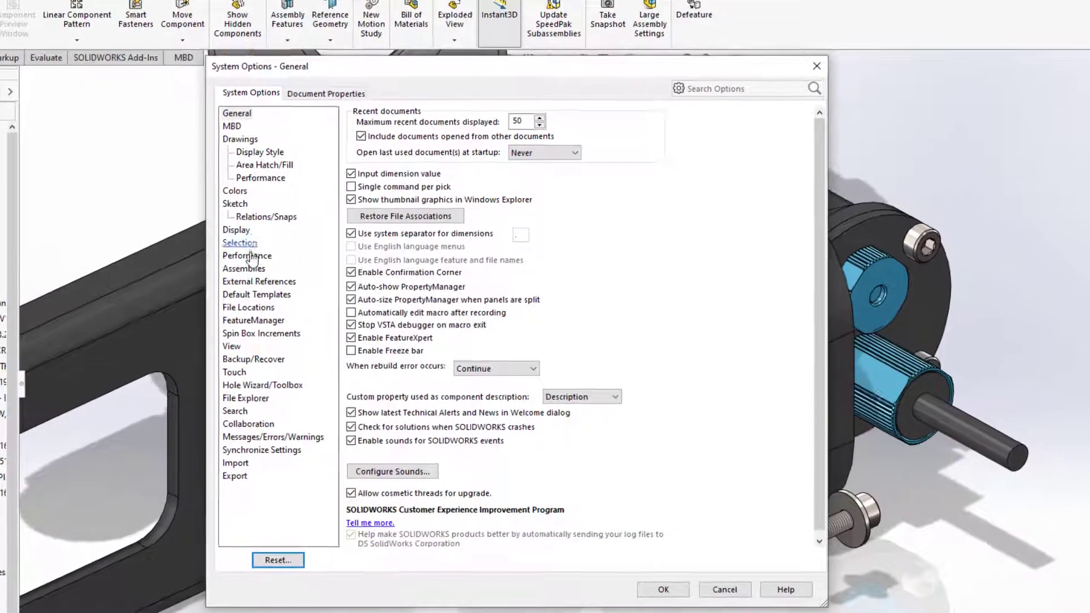
pyautogui.click(245, 268)
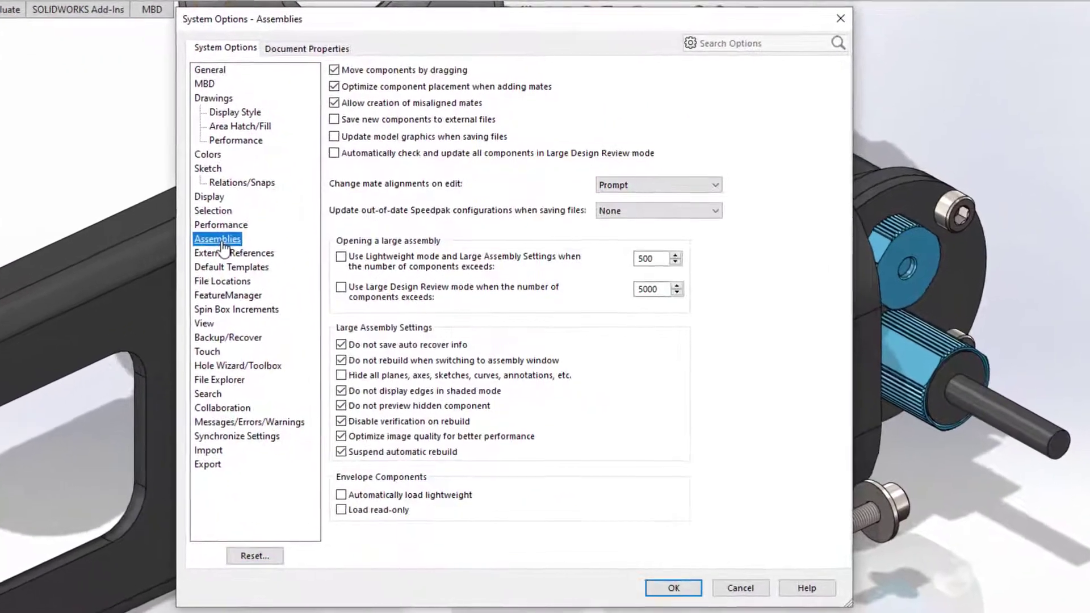
pyautogui.click(674, 186)
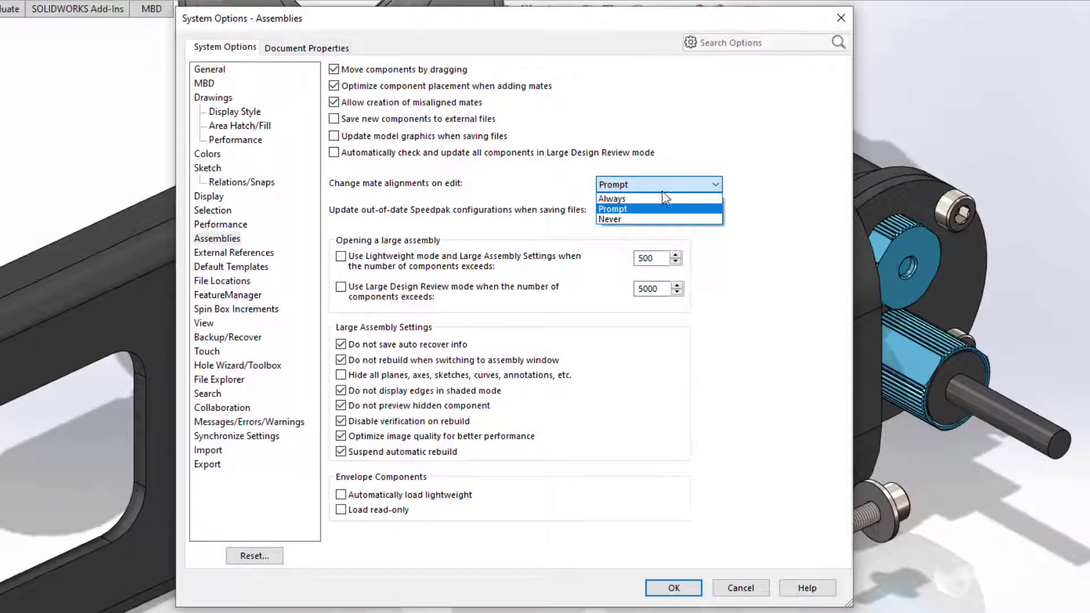
pyautogui.click(664, 199)
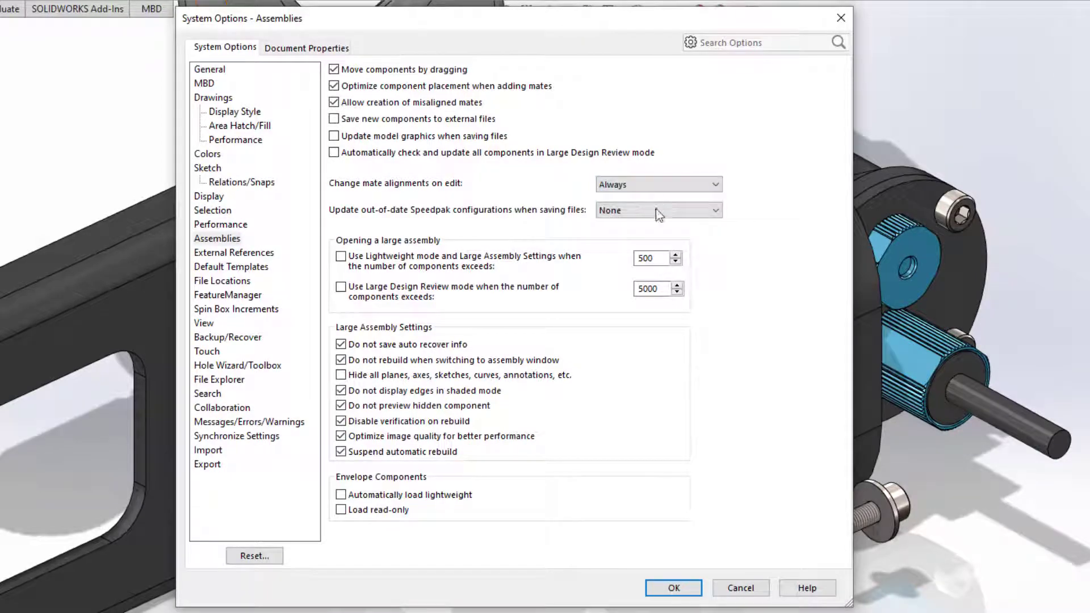
pyautogui.click(674, 588)
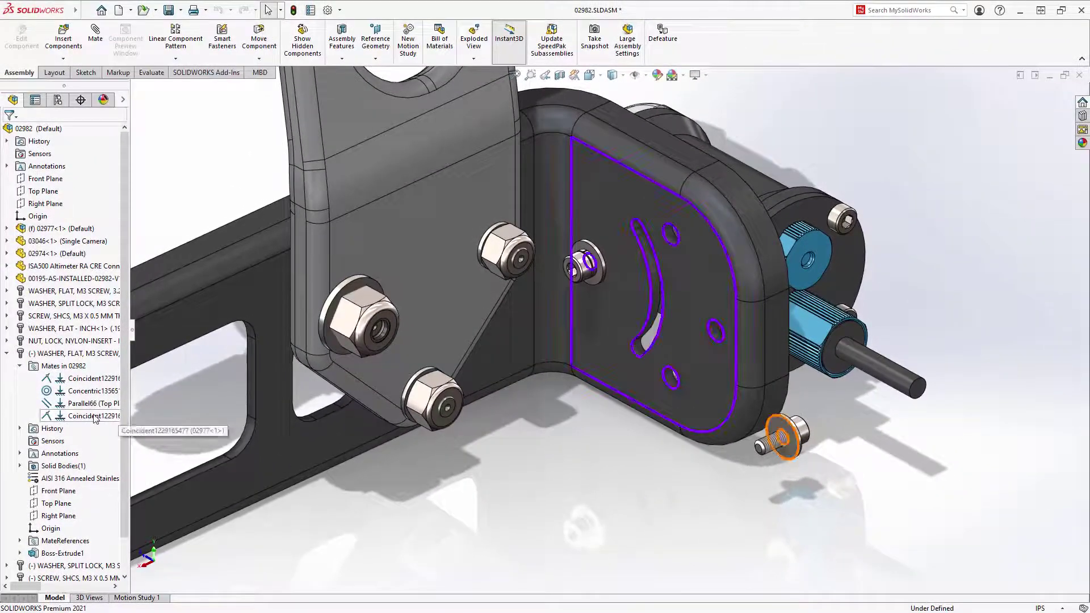
pyautogui.rightClick(87, 418)
pyautogui.click(147, 400)
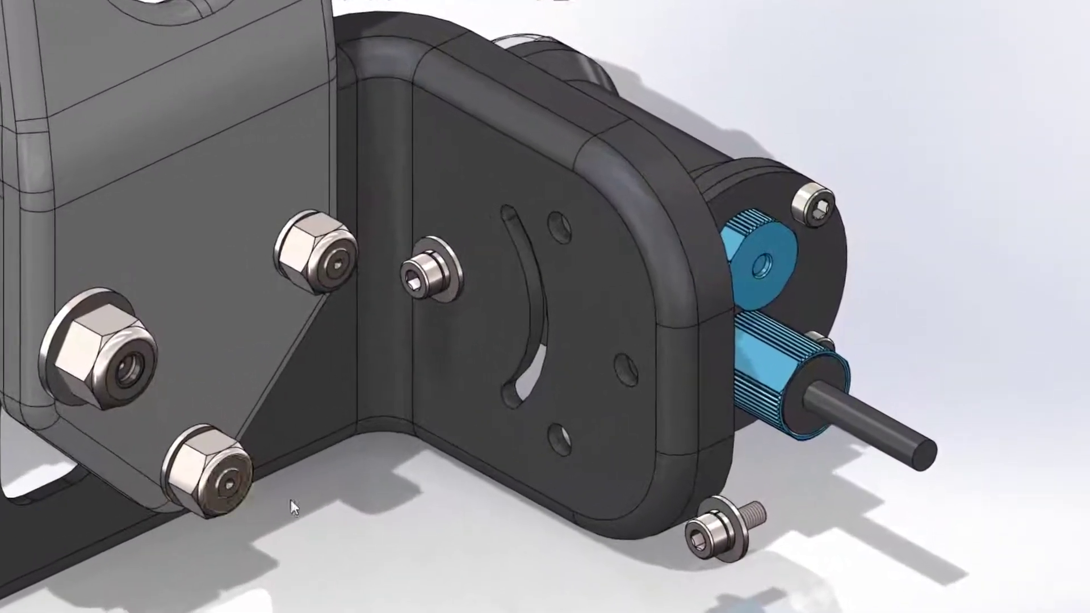
# Step: Add a slot mate between the loose screw's shank and the bracket's curved slot, centered in the slot with rotation locked
pyautogui.click(751, 518)
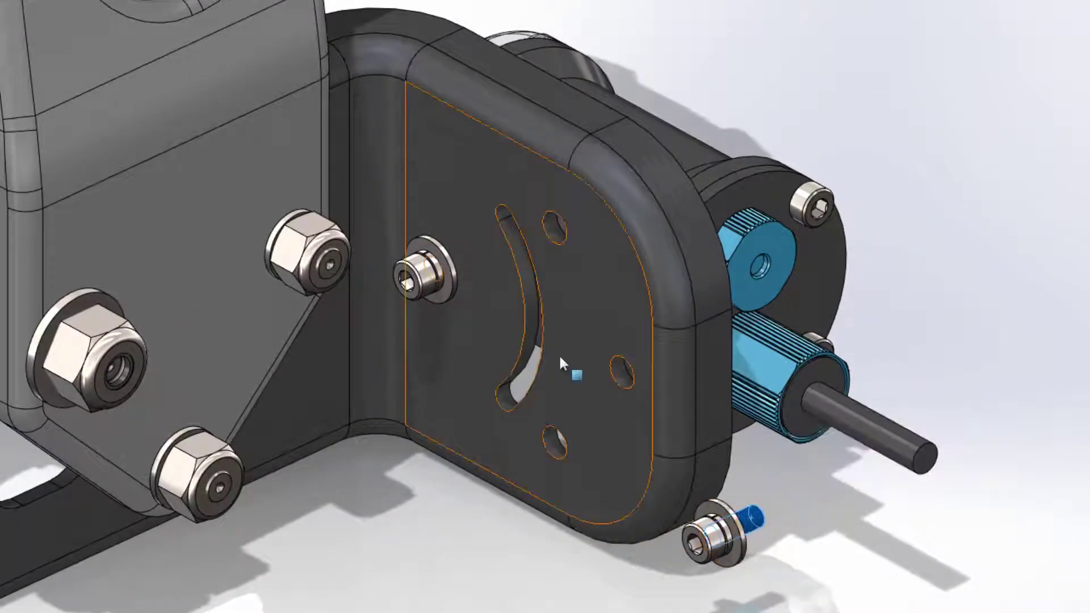
pyautogui.keyDown('ctrl'); pyautogui.click(531, 329); pyautogui.keyUp('ctrl')
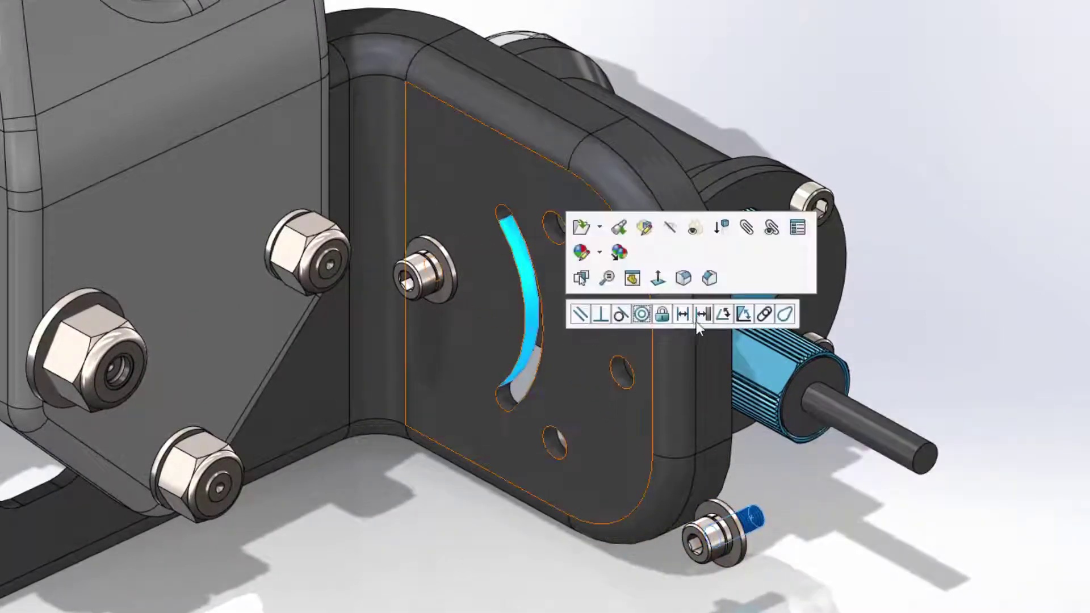
pyautogui.click(764, 315)
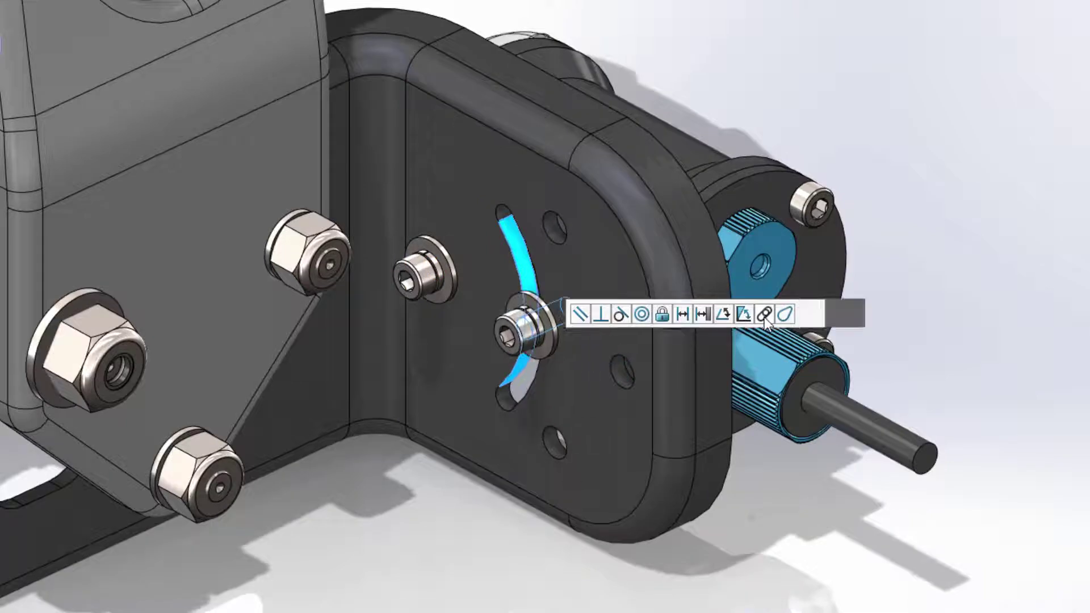
pyautogui.click(726, 340)
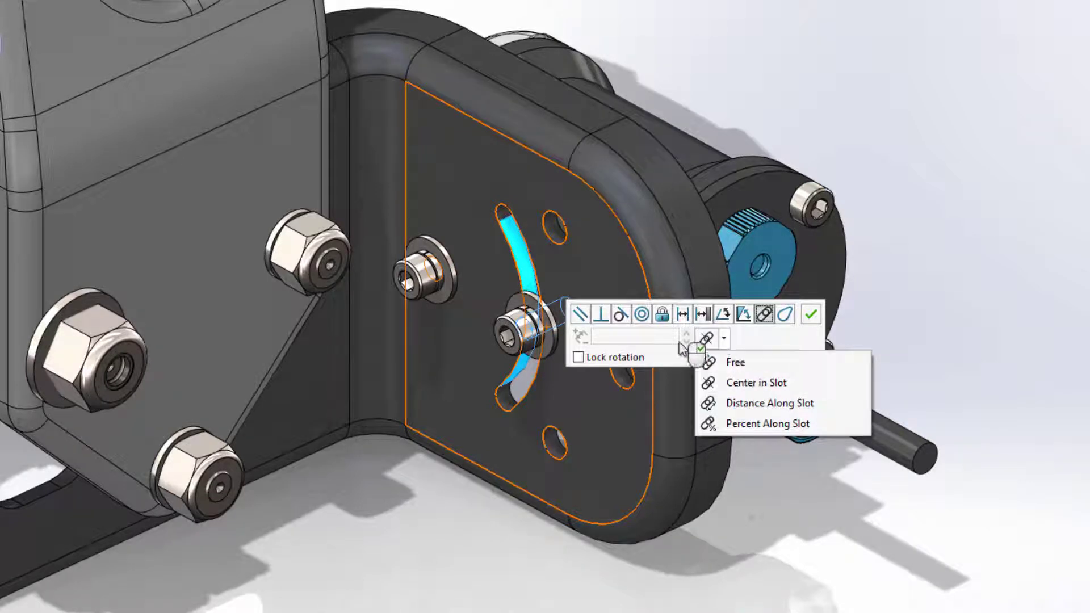
pyautogui.click(612, 359)
pyautogui.rightClick(613, 363)
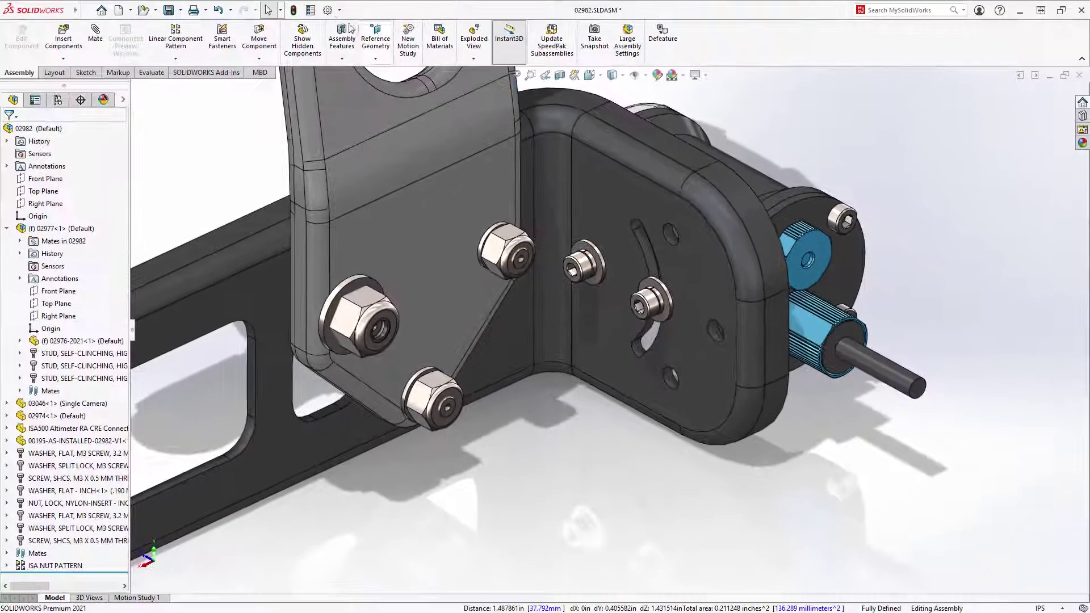
# Step: Set the document's default slot mate constraint to Center in Slot
pyautogui.click(330, 10)
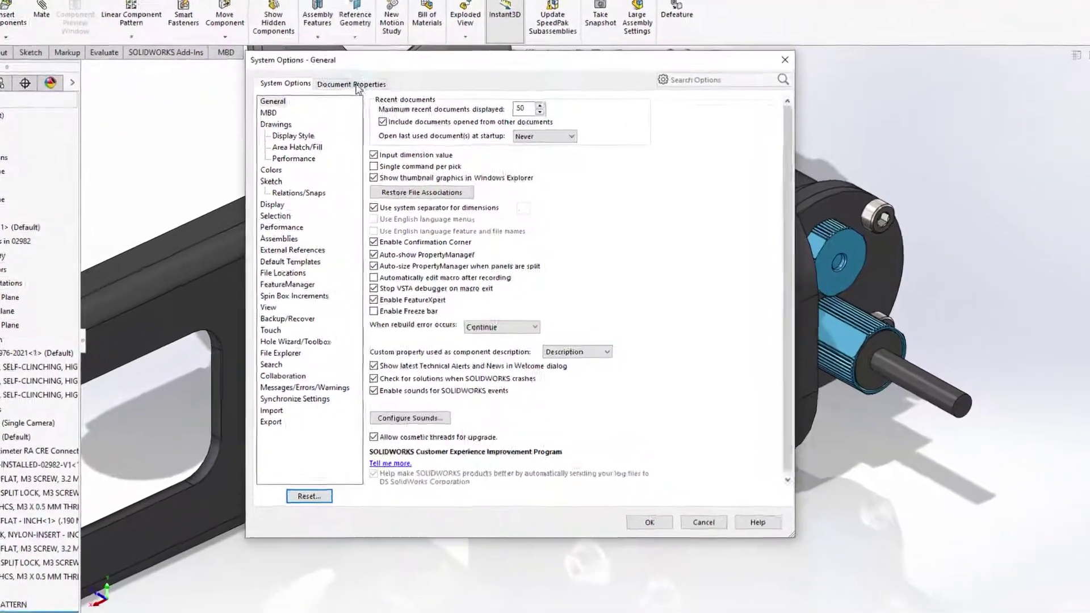
pyautogui.click(356, 86)
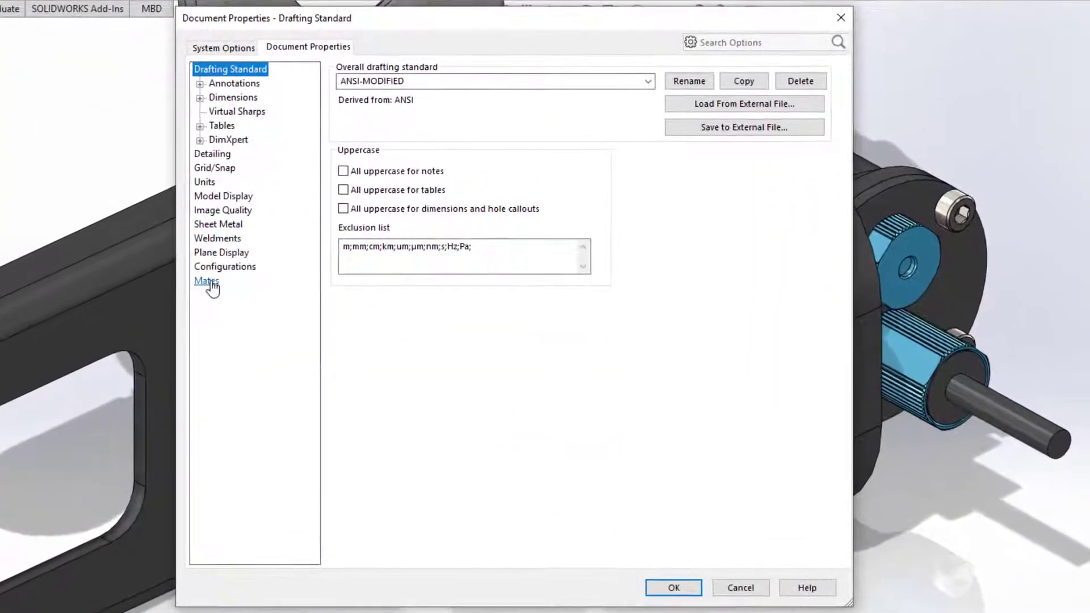
pyautogui.click(208, 282)
pyautogui.click(555, 205)
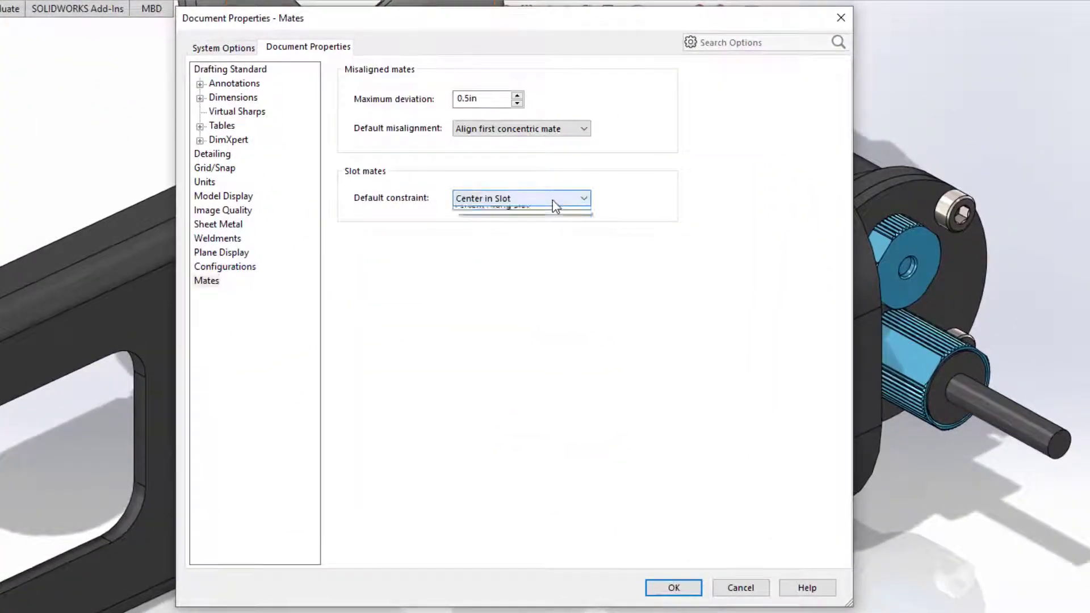
pyautogui.click(553, 200)
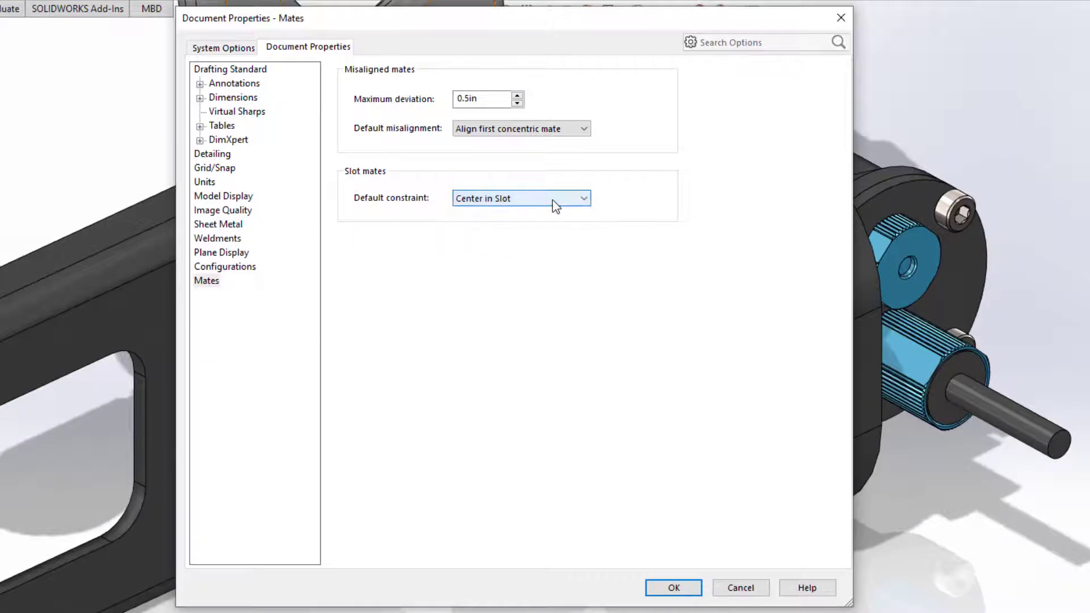
pyautogui.click(673, 588)
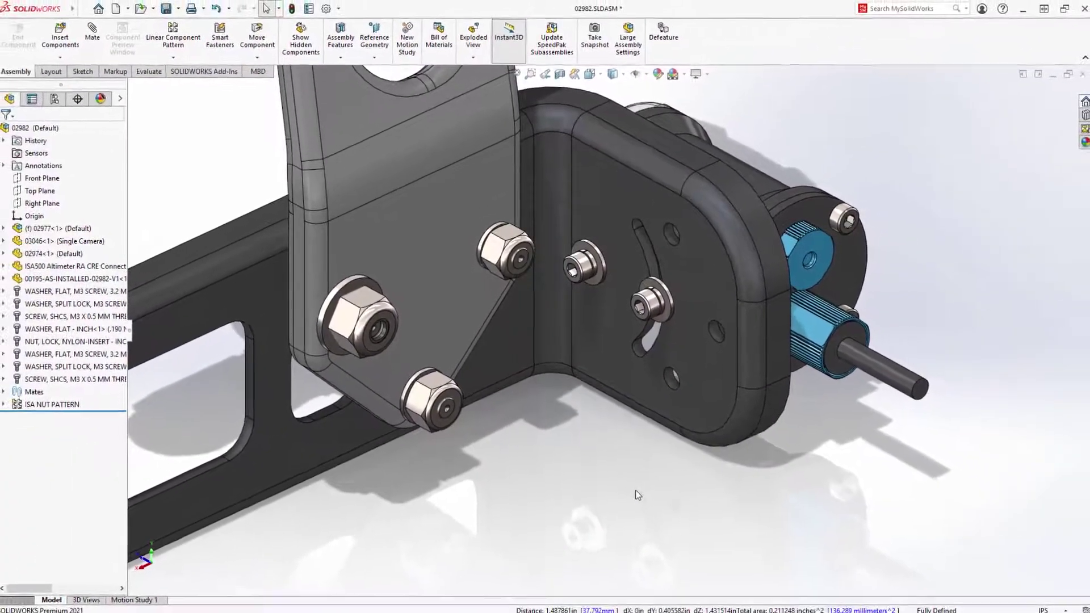
# Step: Set the large mismatched nut in the ISA NUT PATTERN to use the same configuration as its pattern seed component
pyautogui.click(56, 405)
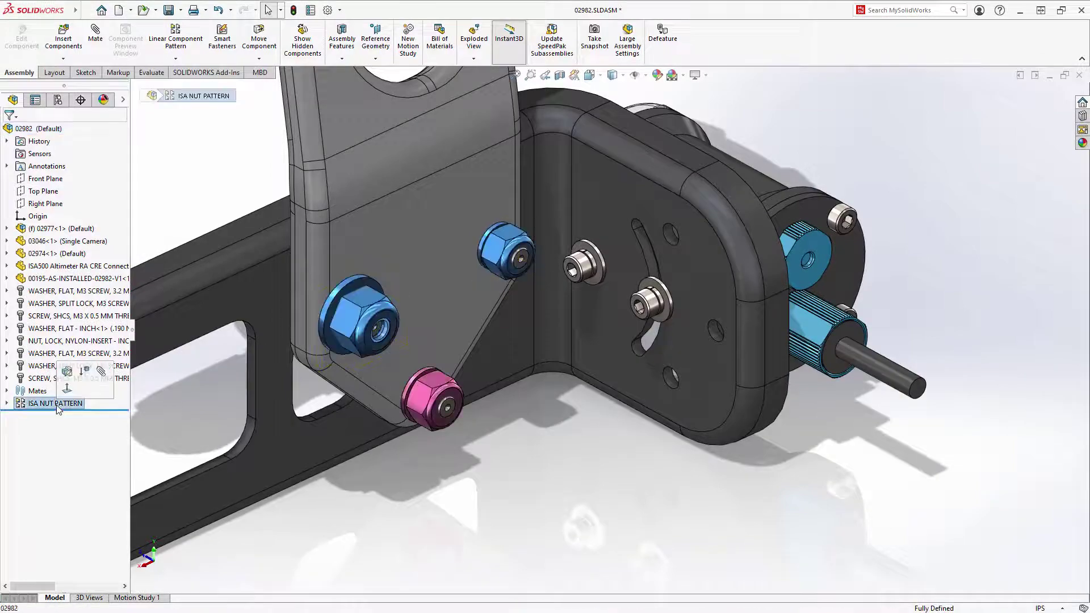
pyautogui.press('Escape')
pyautogui.press('Escape')
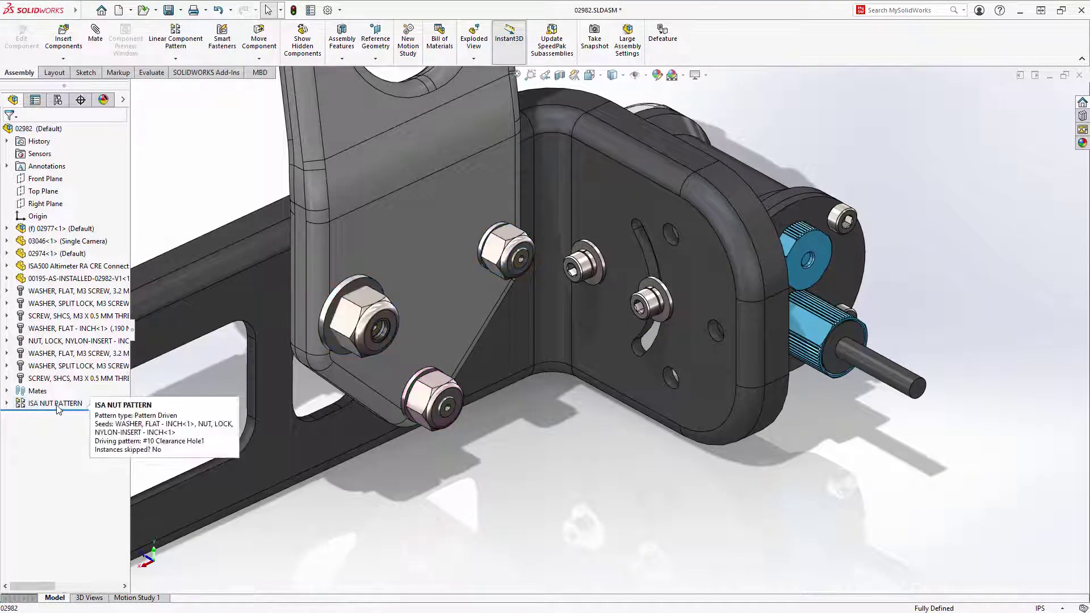
pyautogui.click(344, 315)
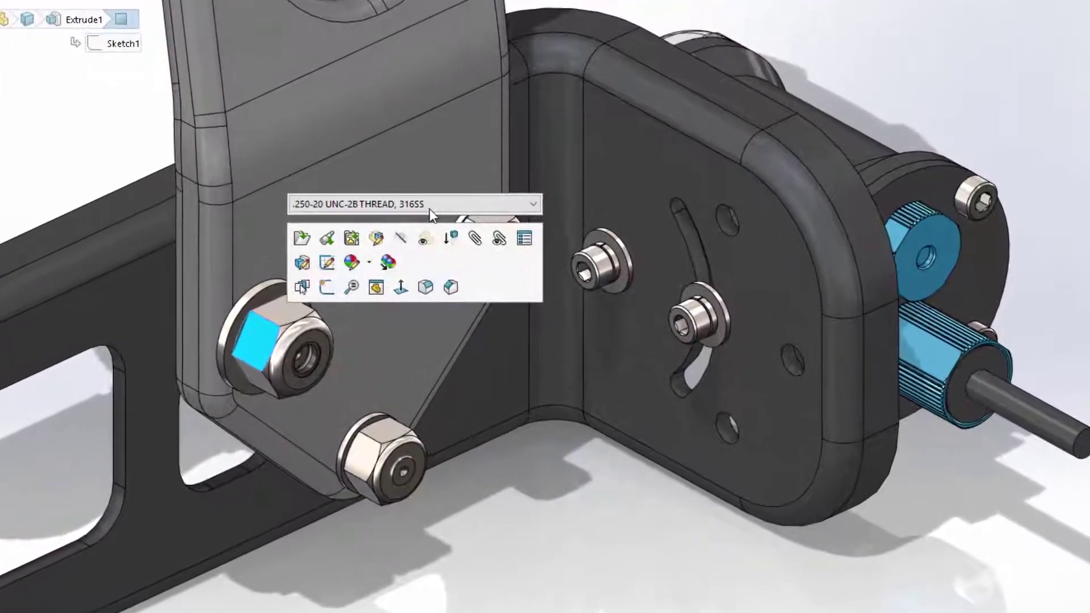
pyautogui.click(523, 239)
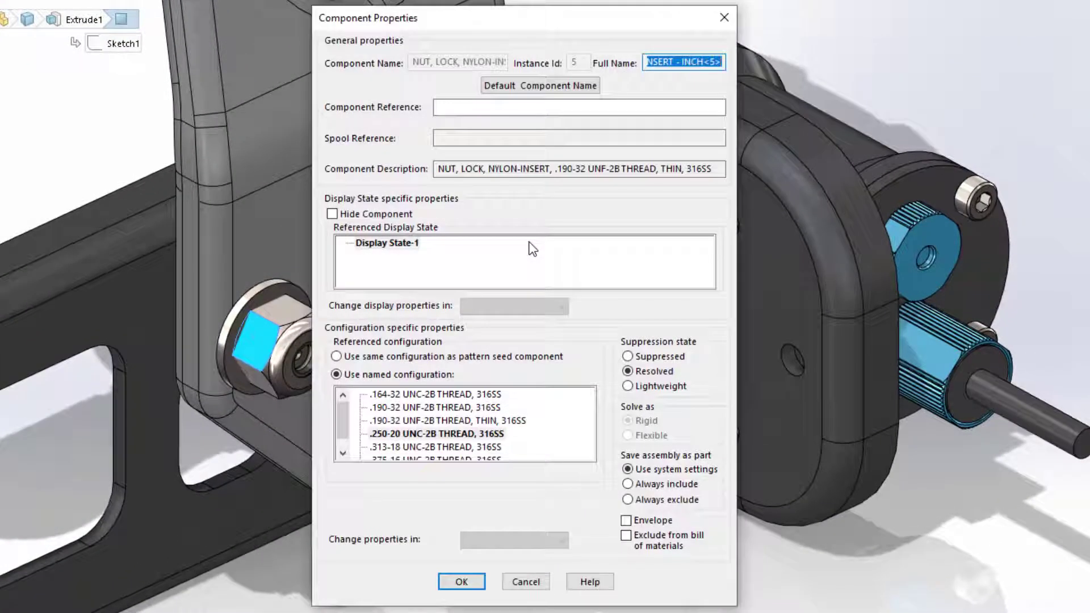
pyautogui.click(394, 359)
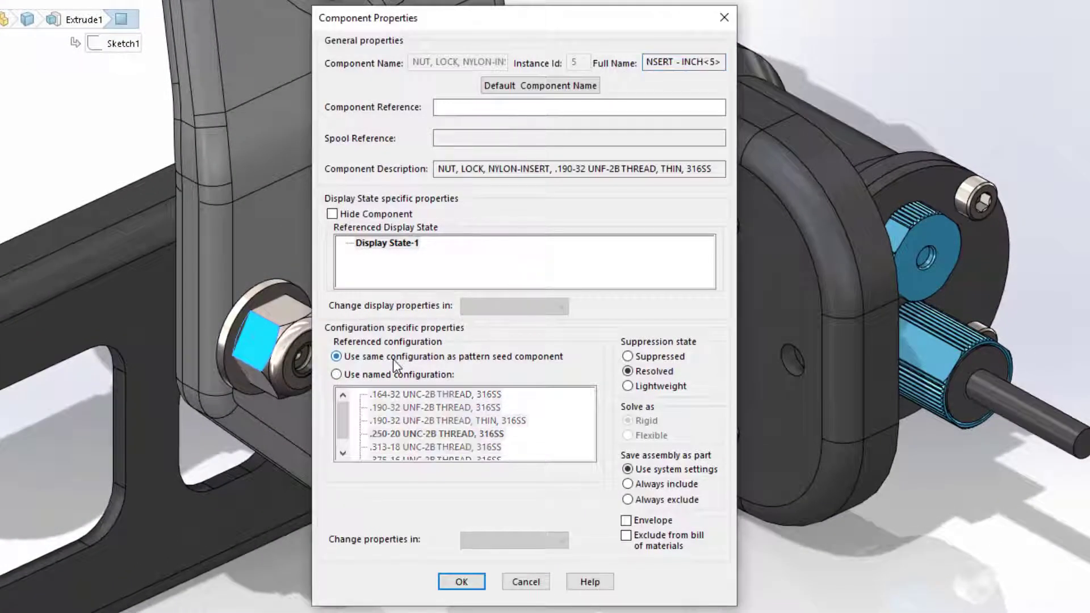
pyautogui.click(462, 582)
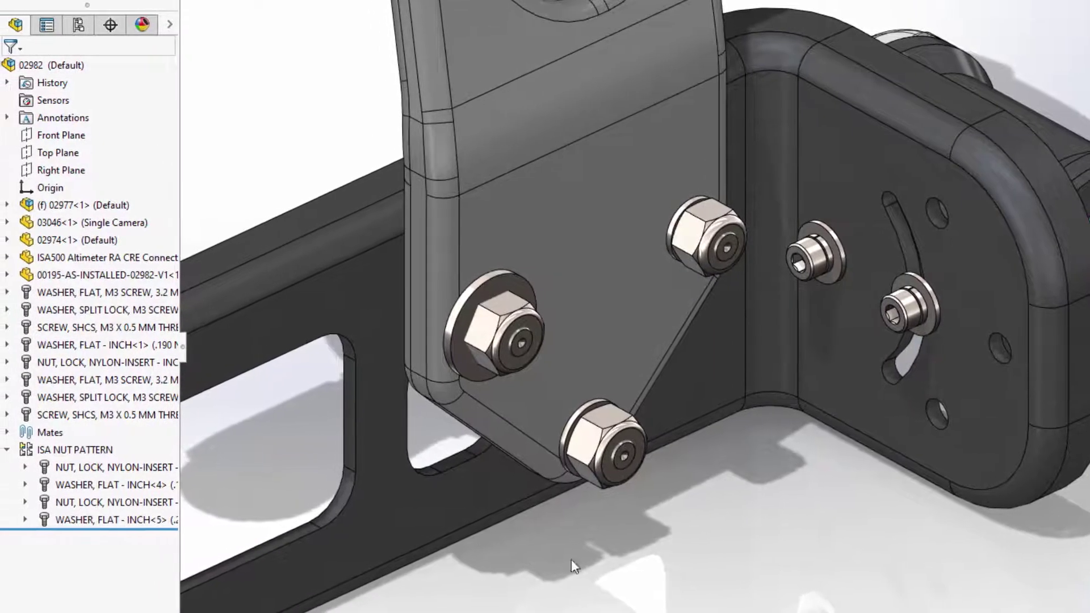
# Step: Edit the ISA NUT PATTERN to synchronize the configuration of its patterned components to the seed
pyautogui.click(80, 450)
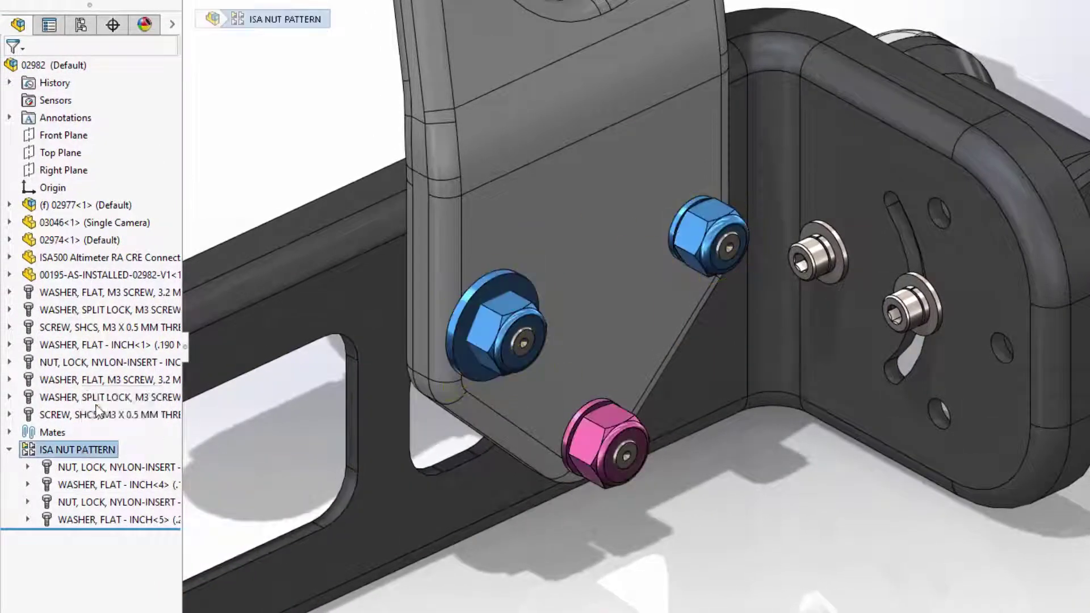
pyautogui.click(98, 410)
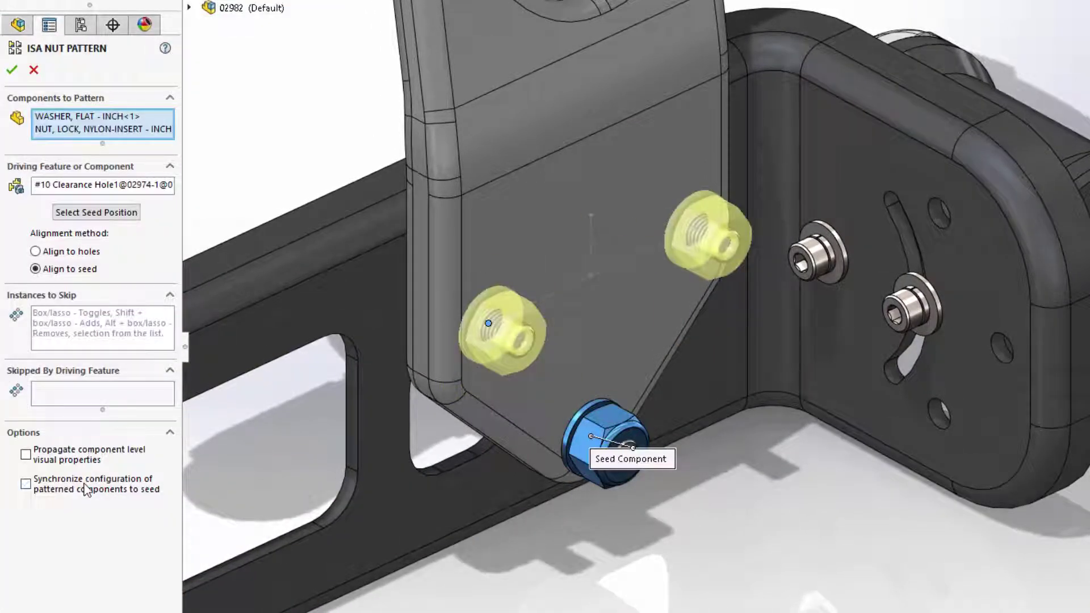
pyautogui.click(87, 489)
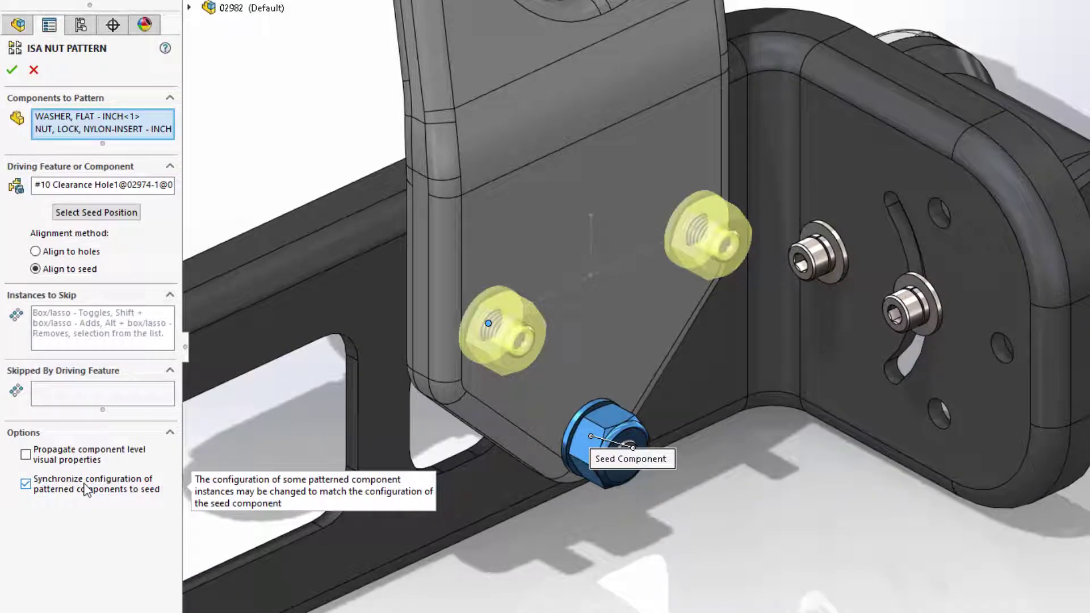
pyautogui.click(12, 69)
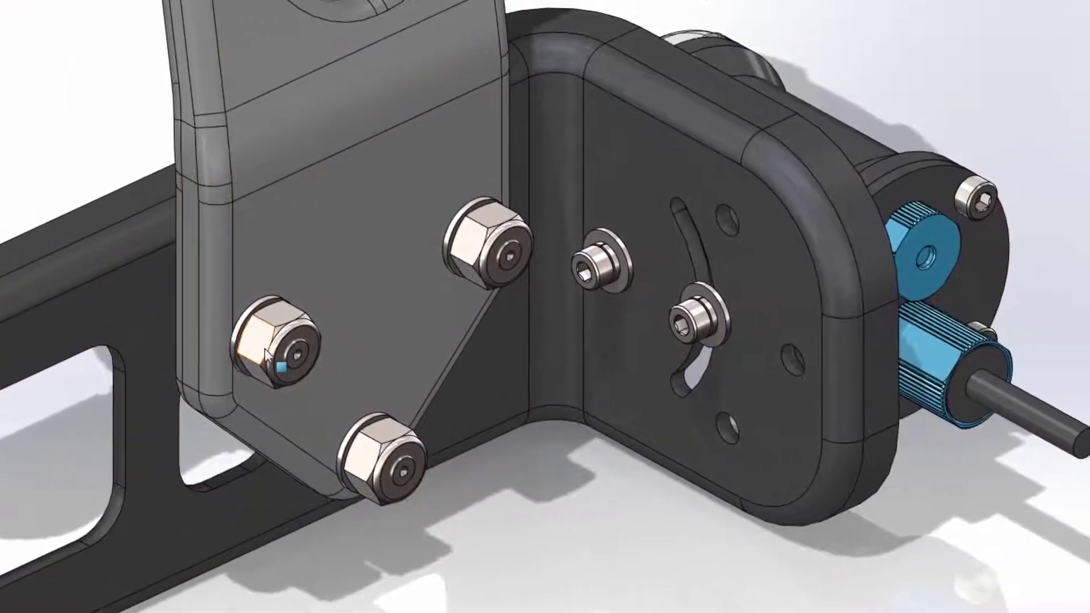
# Step: Check the referenced configuration options in the component properties of the patterned nut that previously differed from the seed
pyautogui.click(492, 336)
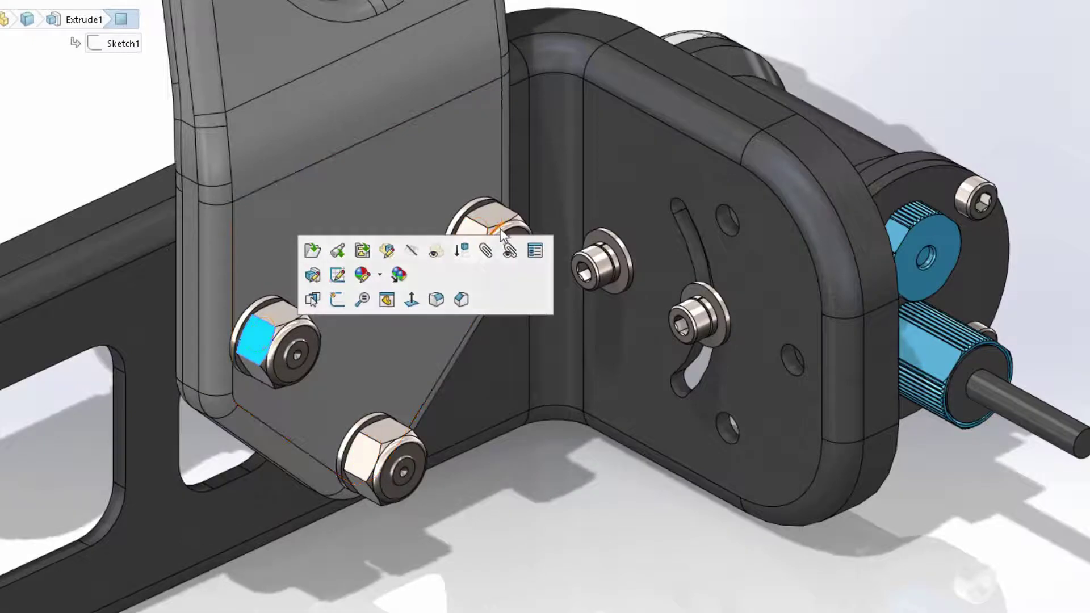
pyautogui.click(534, 252)
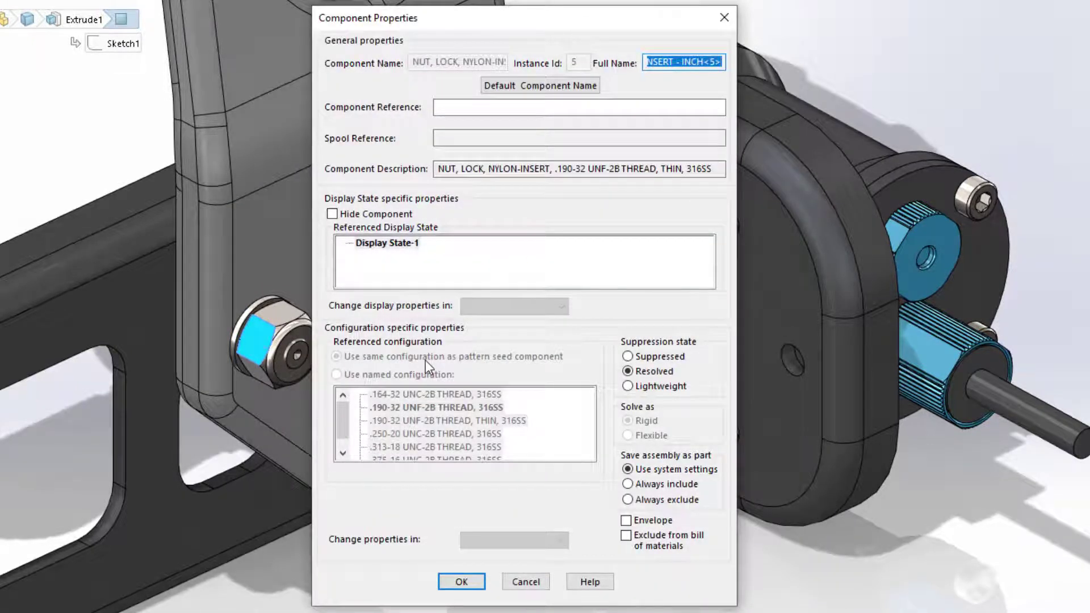
pyautogui.press('Escape')
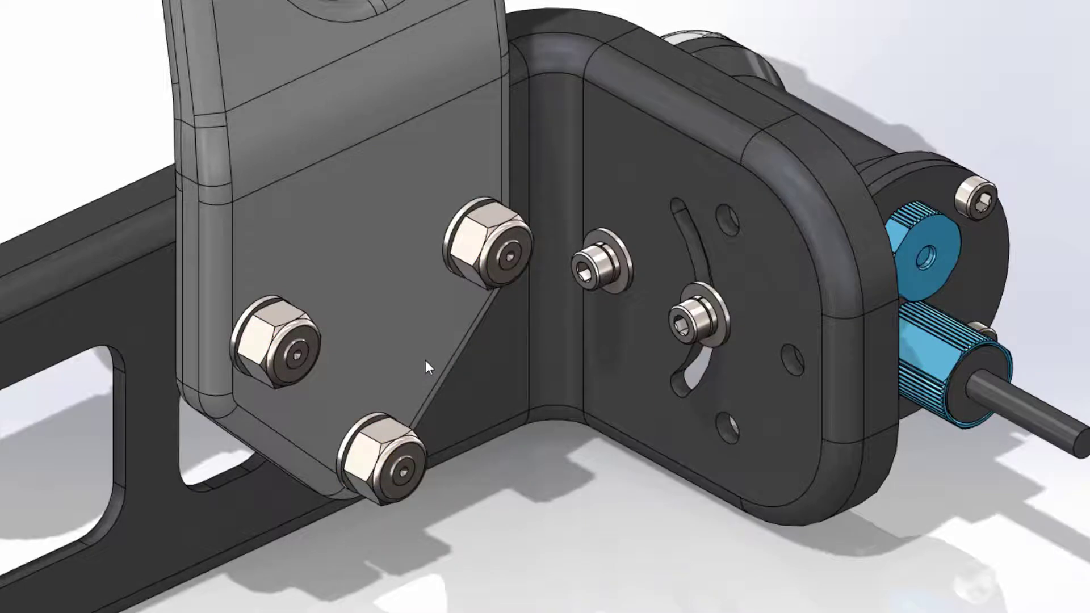
# Step: Change the seed nut's configuration to .190-32 UNF-2B THREAD, THIN, 316SS
pyautogui.click(391, 427)
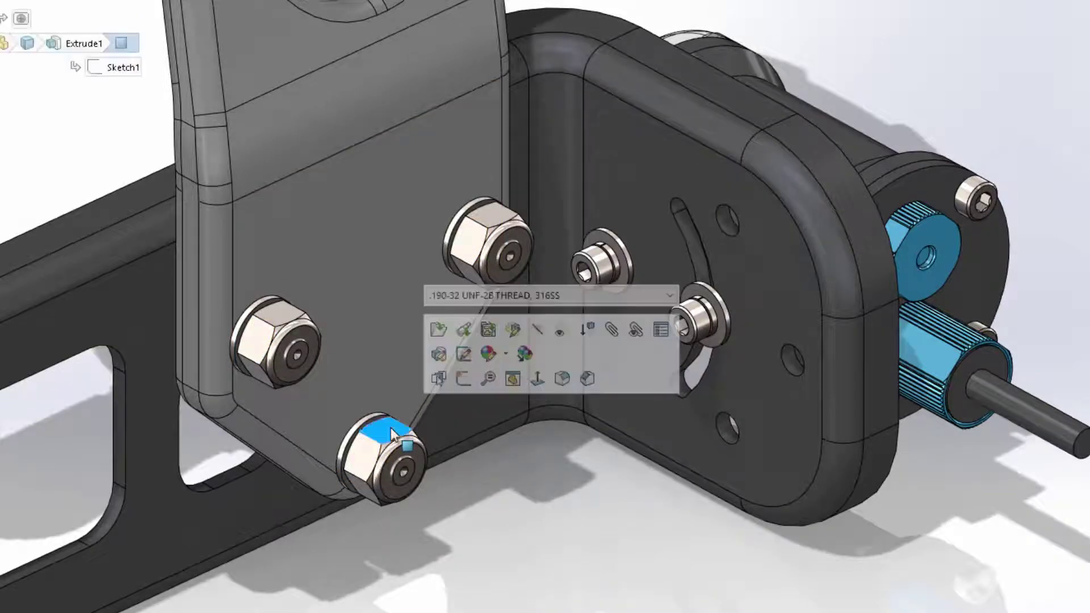
pyautogui.click(523, 295)
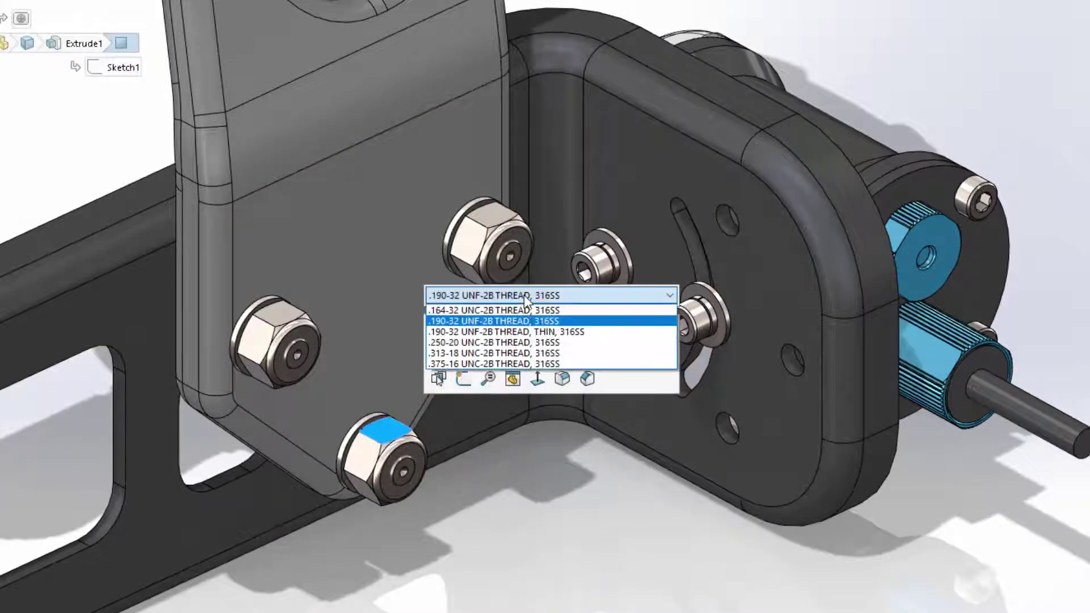
pyautogui.click(520, 332)
pyautogui.rightClick(519, 329)
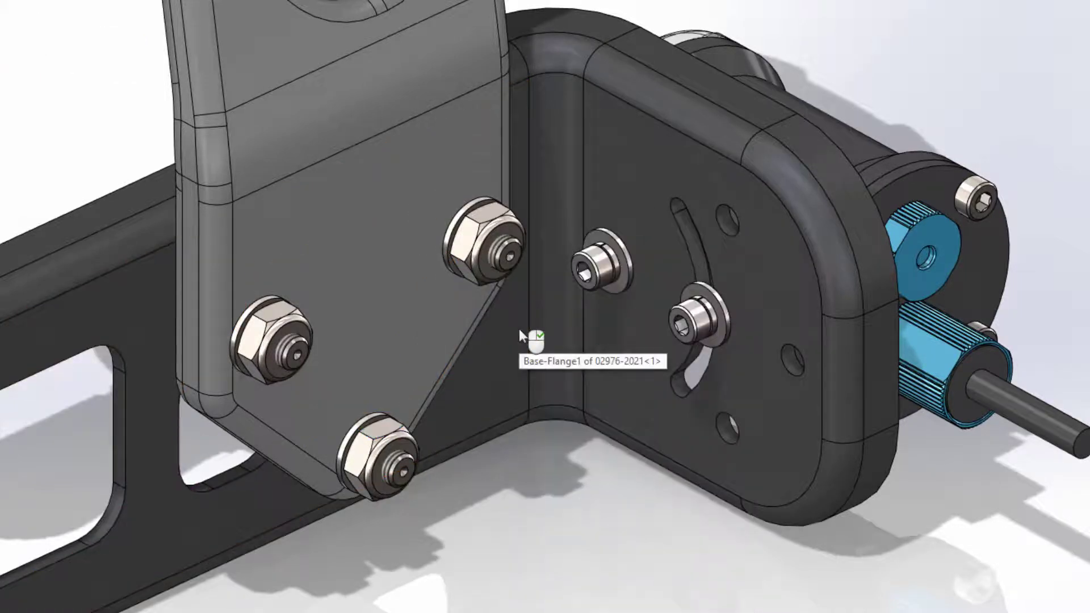
# Step: Run interference detection on the whole 02982 assembly and ignore the interferences in the Fasteners folder
pyautogui.press('f')
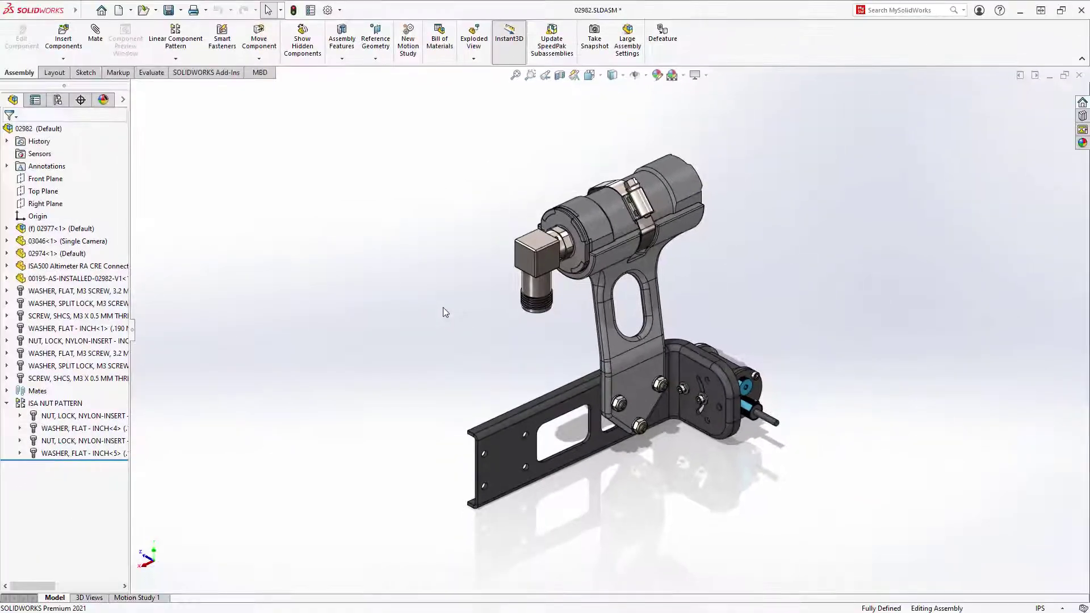
pyautogui.click(152, 73)
pyautogui.click(54, 41)
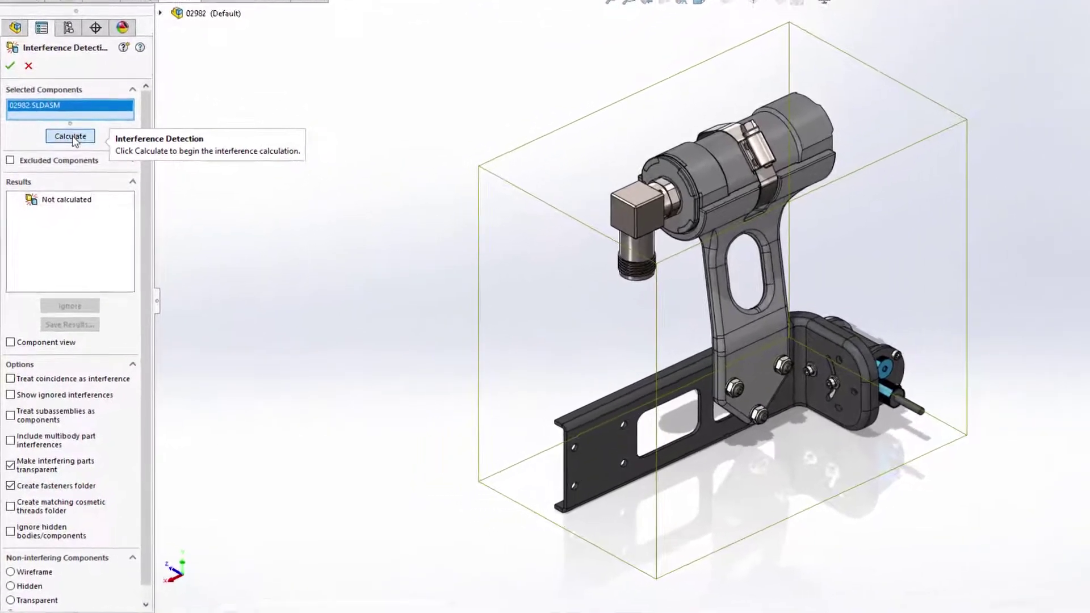
pyautogui.click(72, 137)
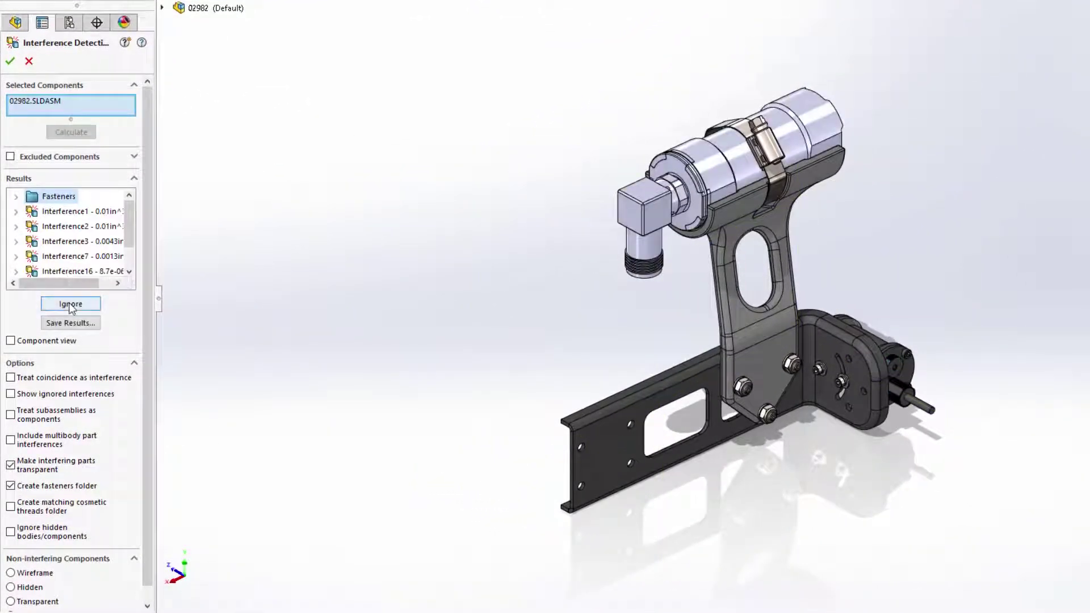
pyautogui.click(71, 305)
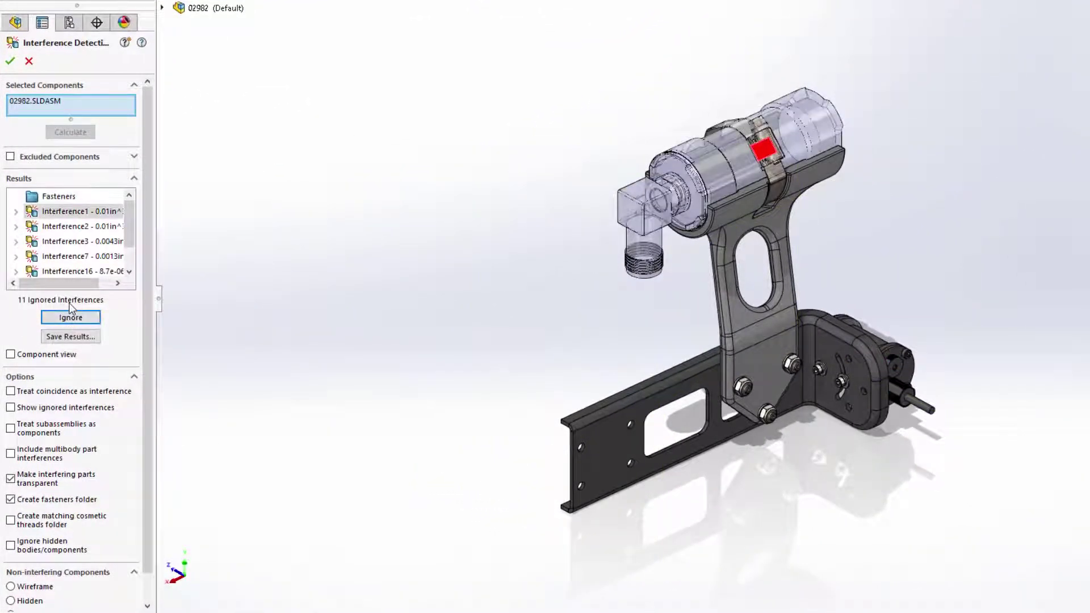
# Step: Save the interference results with thumbnails to the Desktop as 02982.xlsx, replacing the existing file, and close the interference check
pyautogui.click(68, 336)
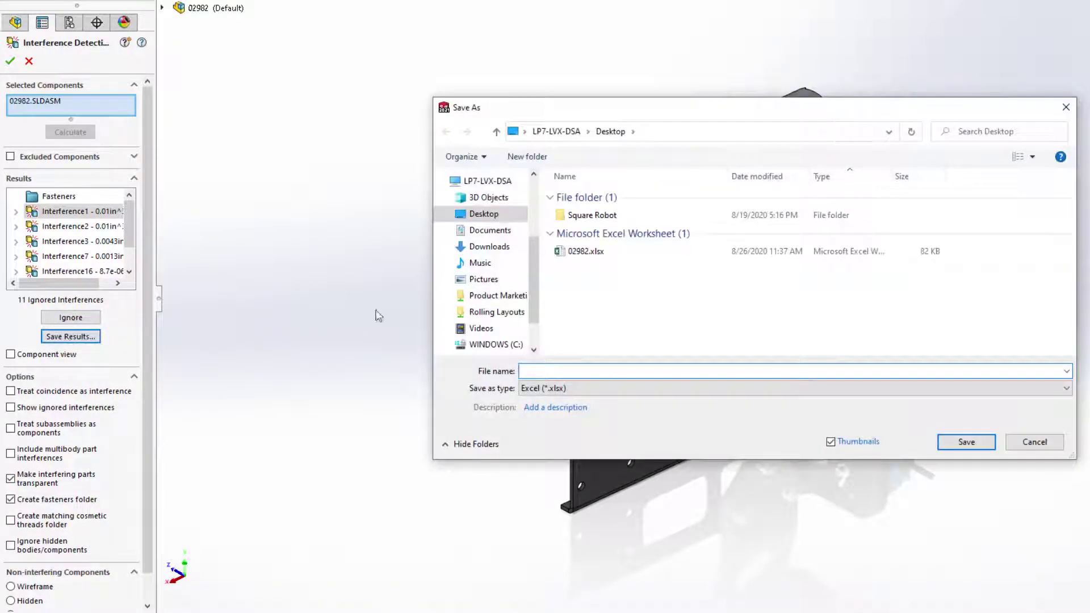
pyautogui.click(575, 253)
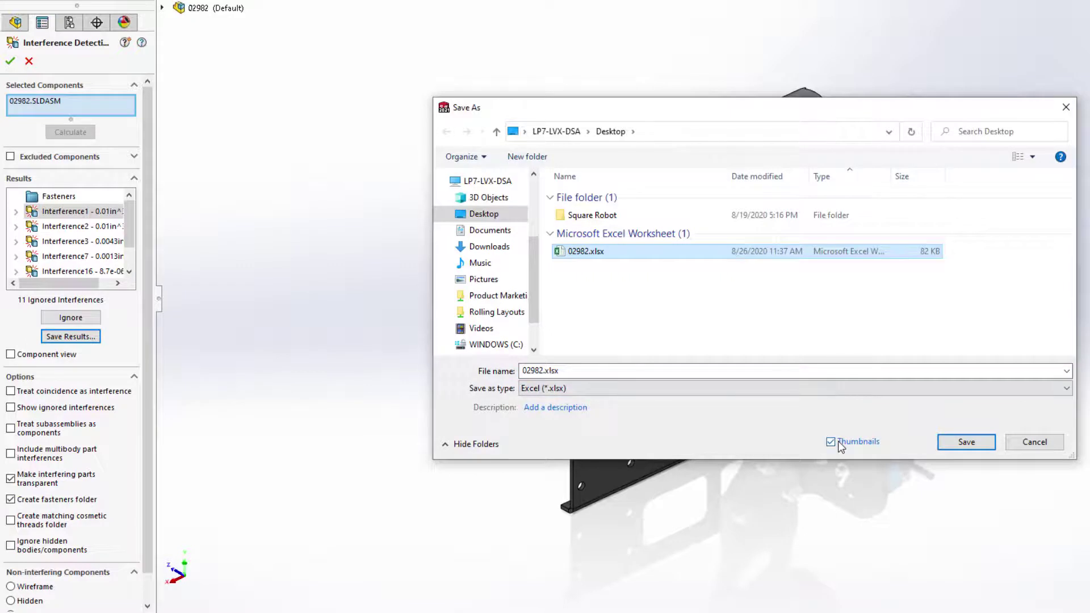
pyautogui.click(966, 443)
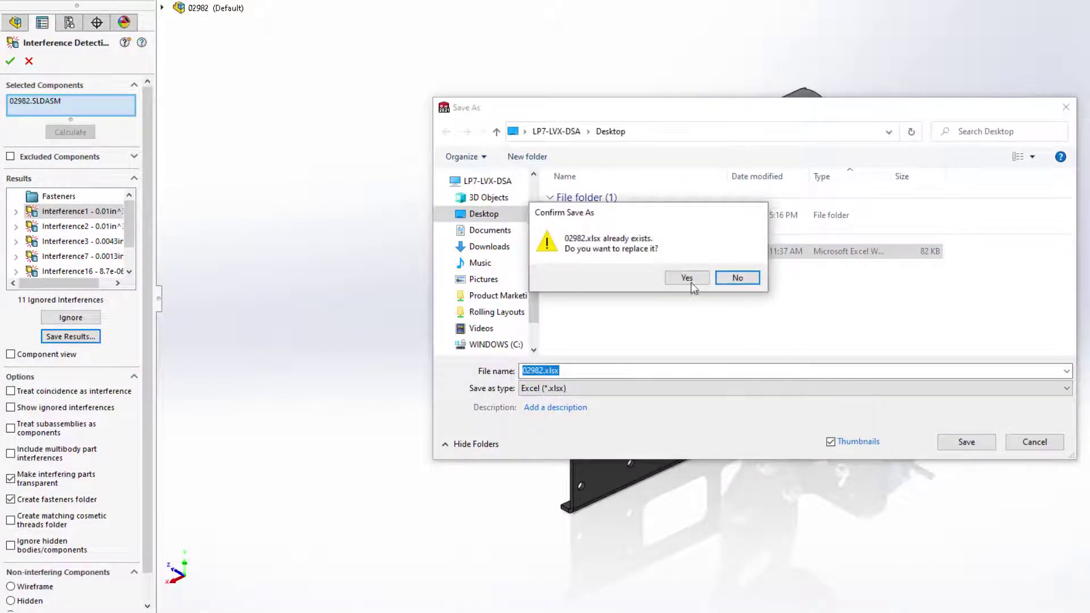
pyautogui.click(691, 282)
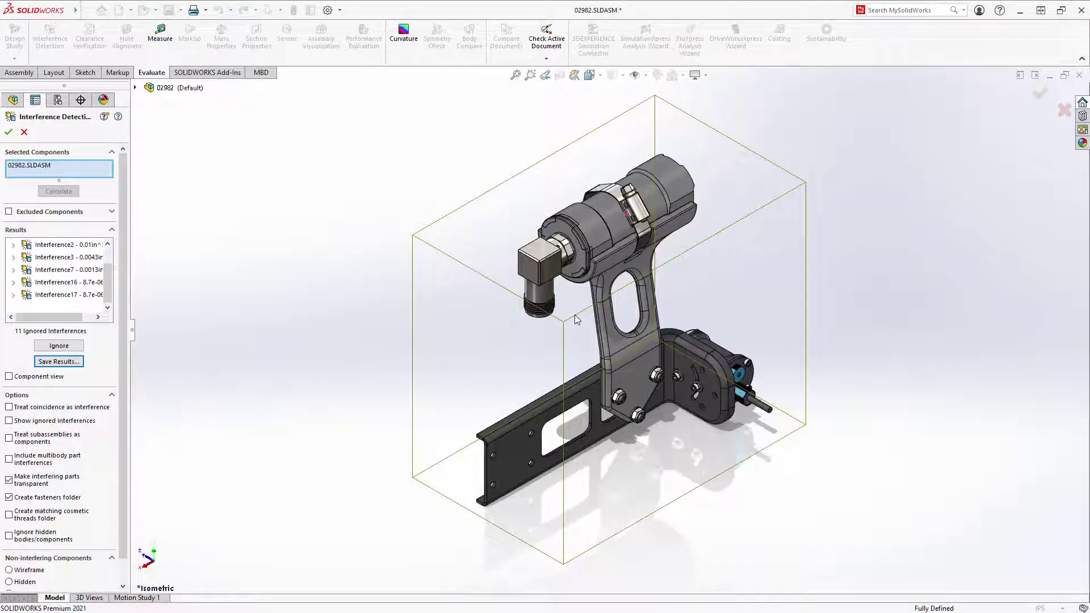
pyautogui.press('Escape')
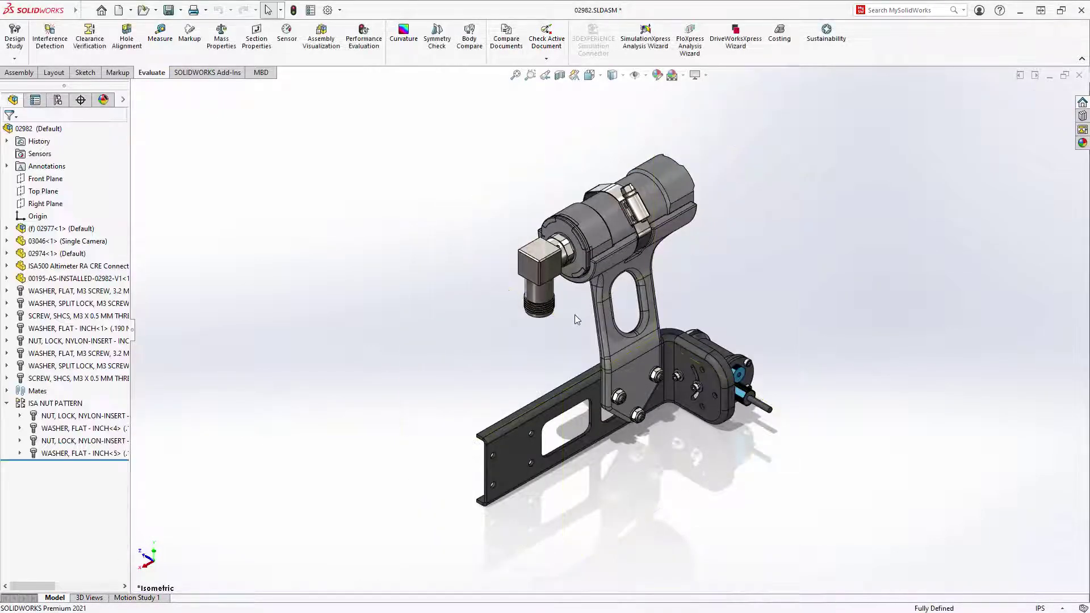